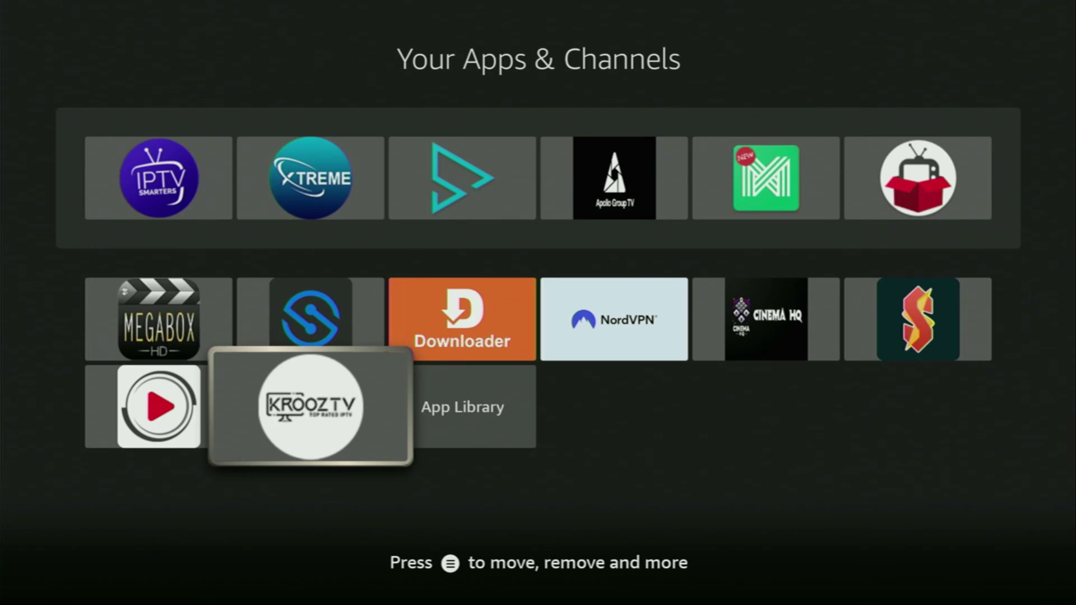
Step: Launch KroozTV and then Downloader from Your Apps & Channels, ending on Home
key("Return")
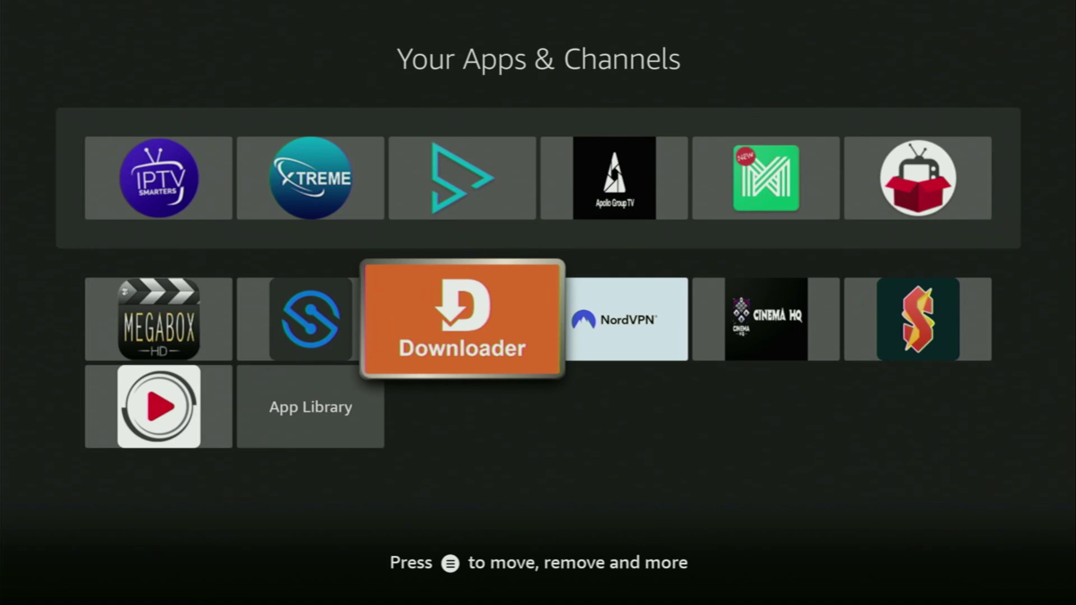
key("Return")
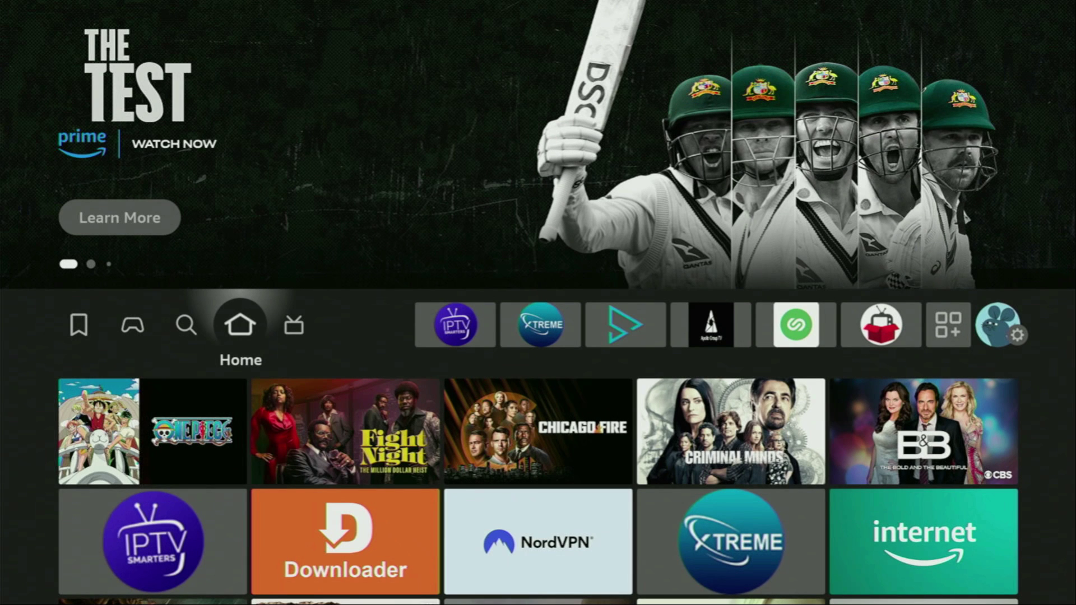
Step: Enter 'Do' in the Find search bar using the on-screen keyboard
key("Left")
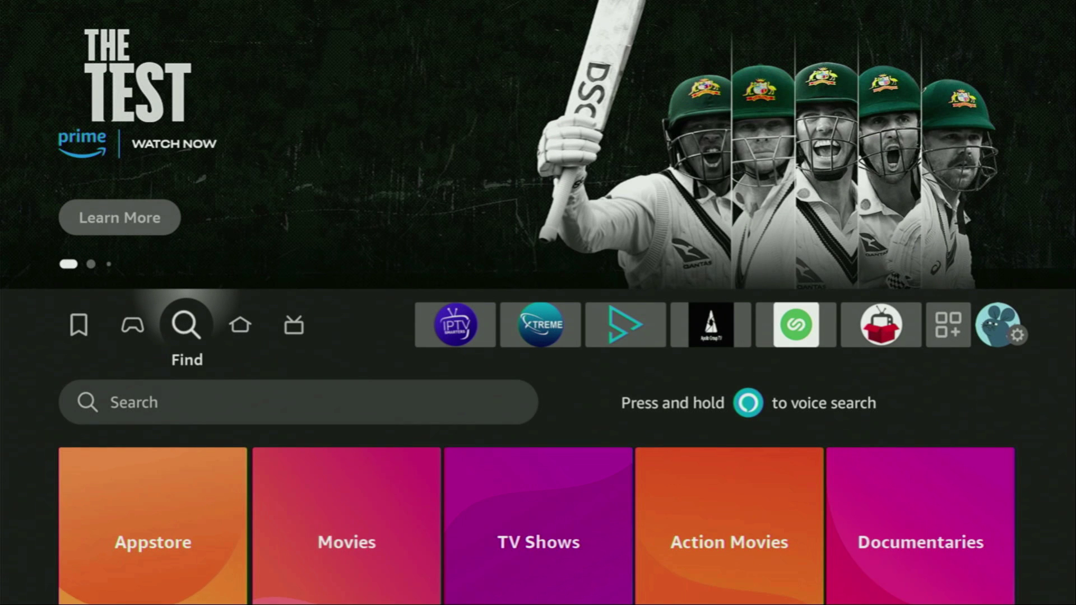
key("Down")
key("Return")
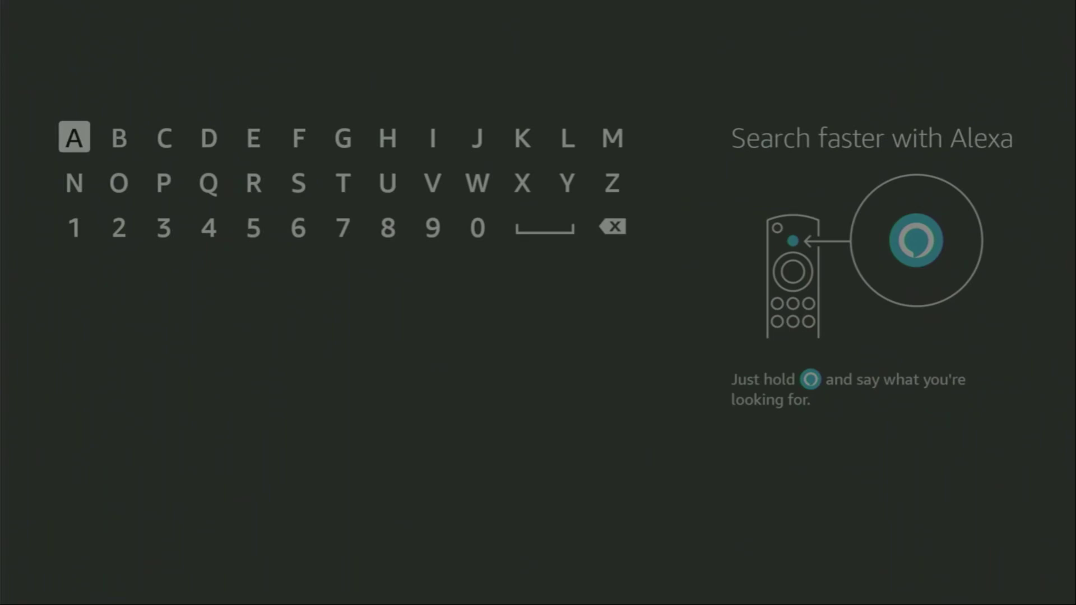
key("Right")
key("Right")
key("Right")
key("Right")
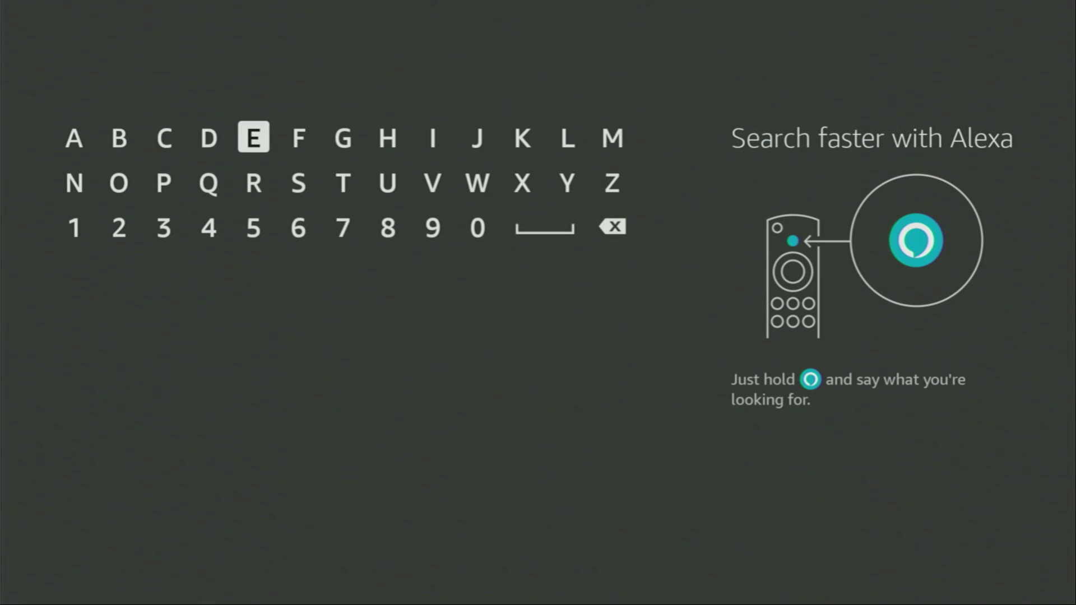
key("Left")
key("Return")
key("Down")
key("Left")
key("Return")
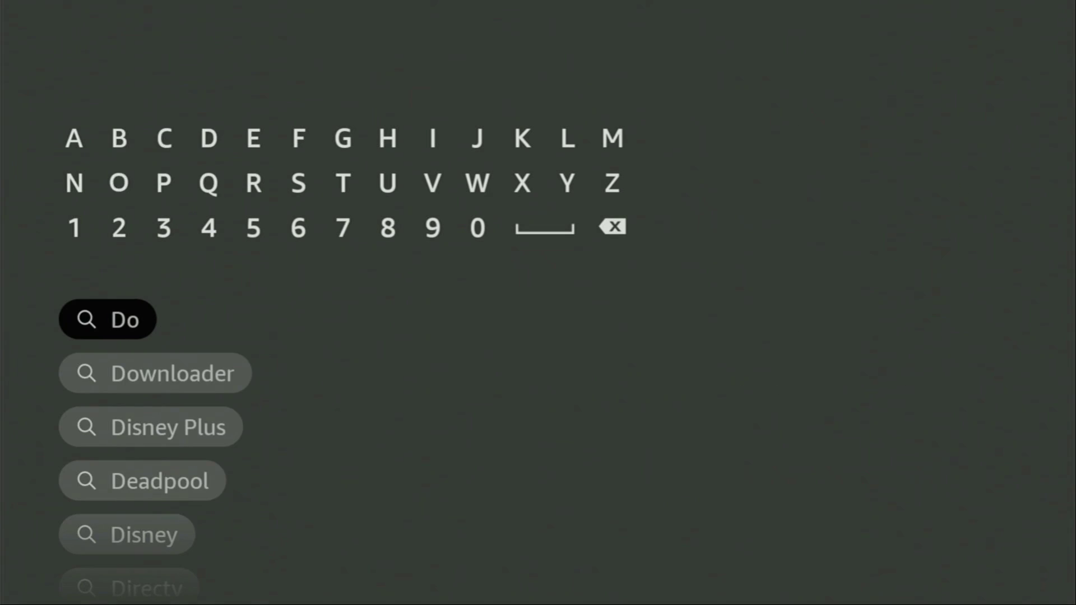
Step: Search for the Downloader suggestion and browse the Apps and games results
key("Down")
key("Down")
key("Down")
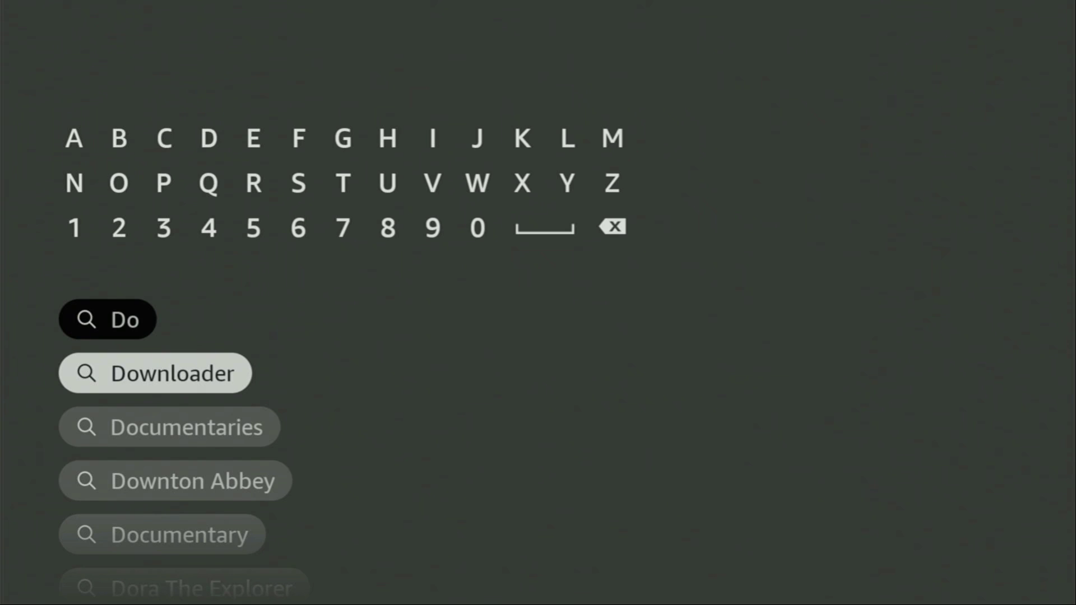
key("Return")
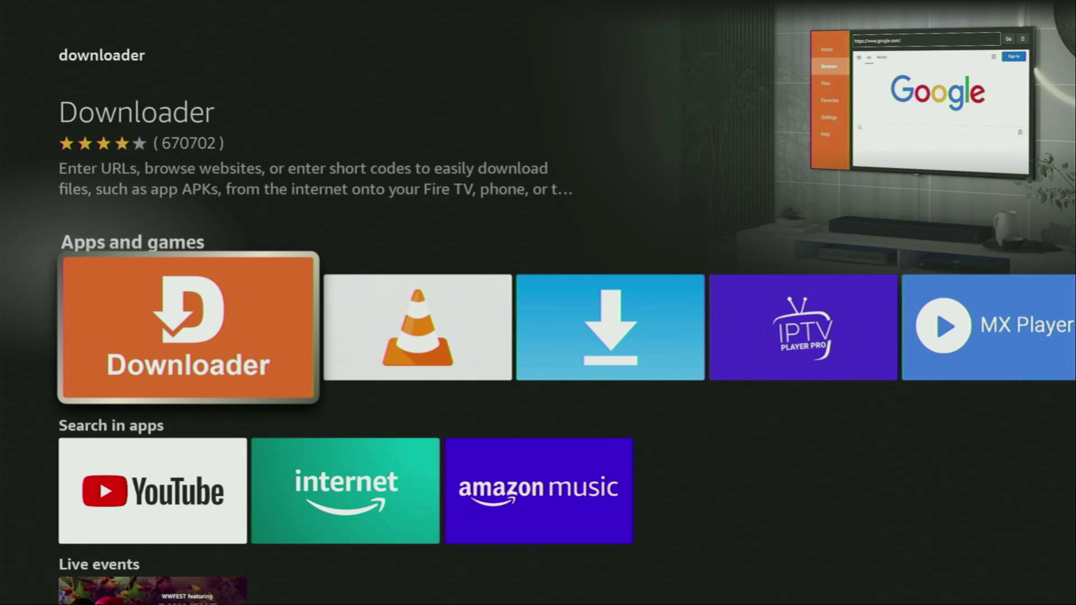
key("Right")
key("Right")
key("Right")
key("Right")
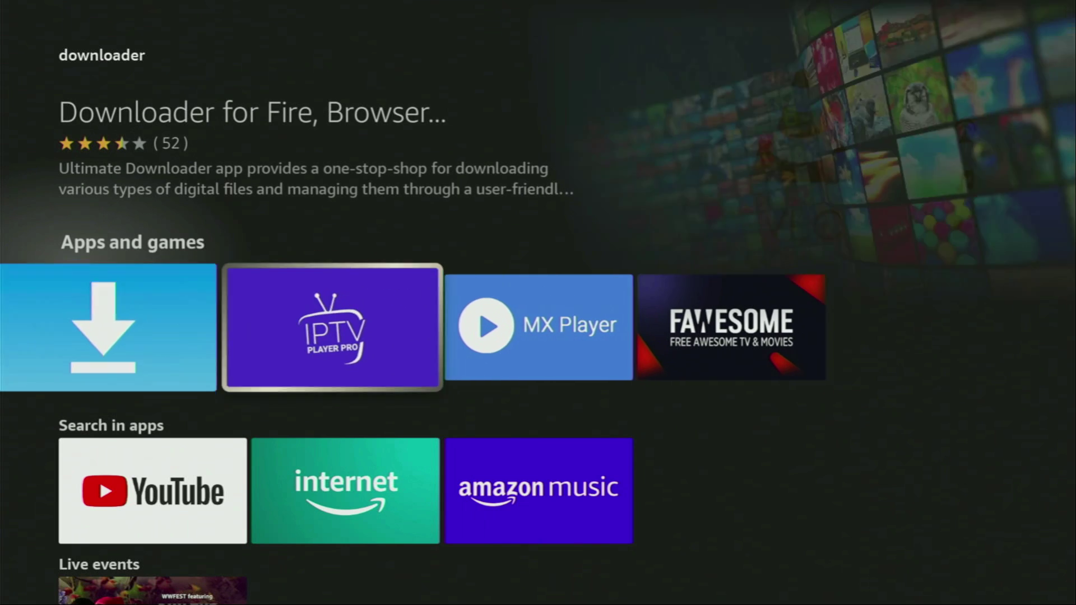
key("Right")
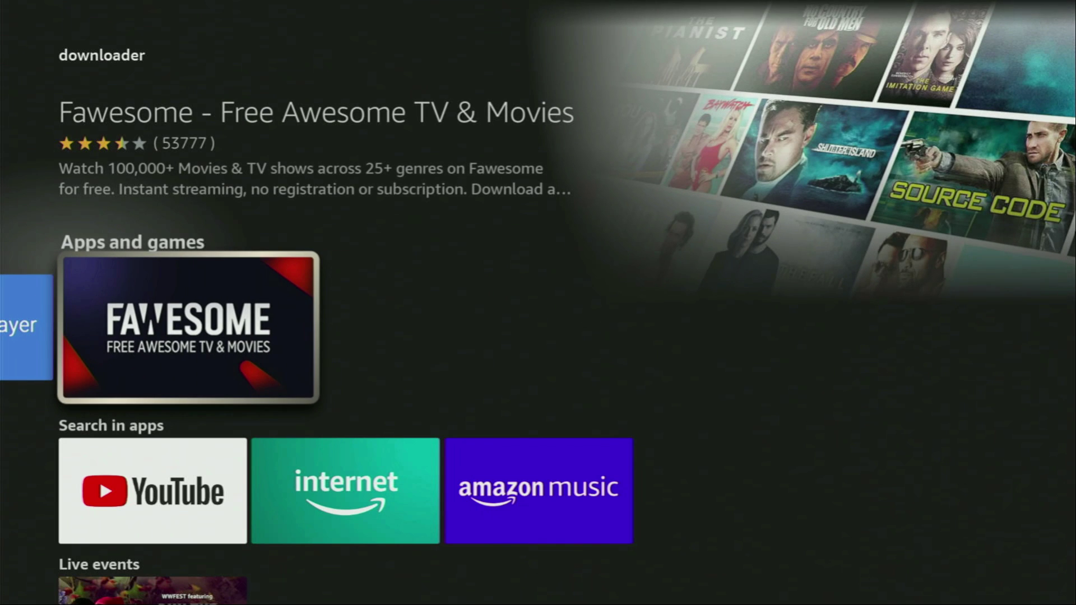
key("Return")
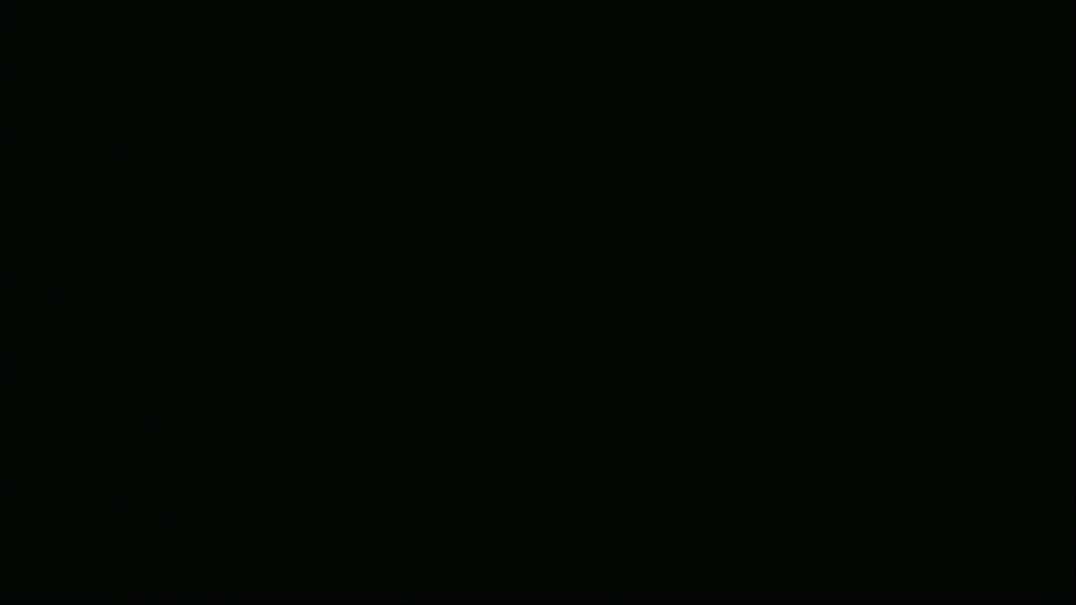
Step: Open My Fire TV from the settings gear and highlight Developer options
key("Right")
key("Right")
key("Right")
key("Right")
key("Right")
key("Right")
key("Right")
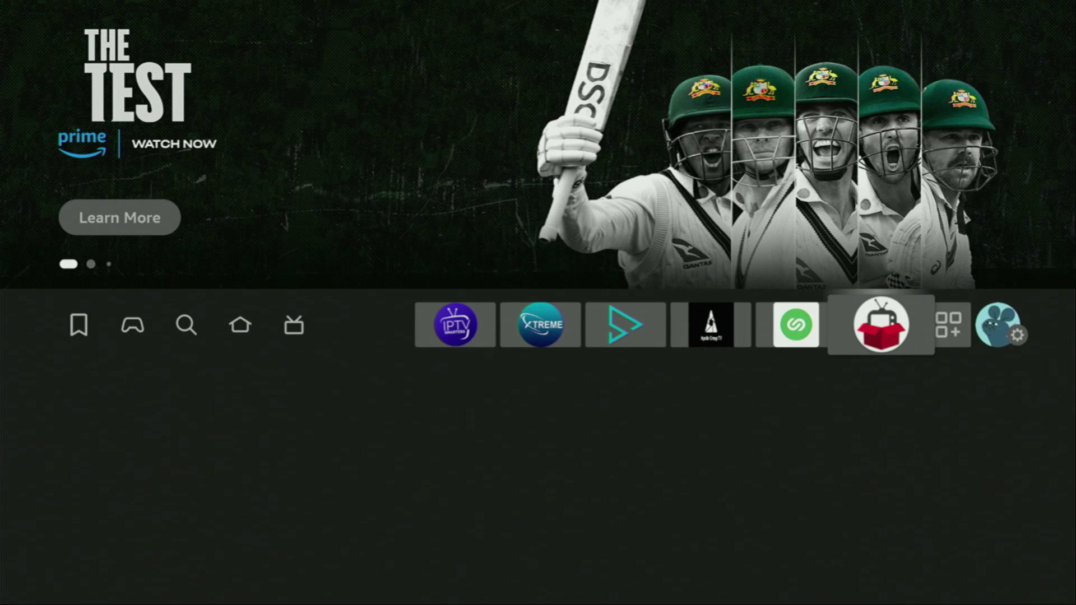
key("Right")
key("Right")
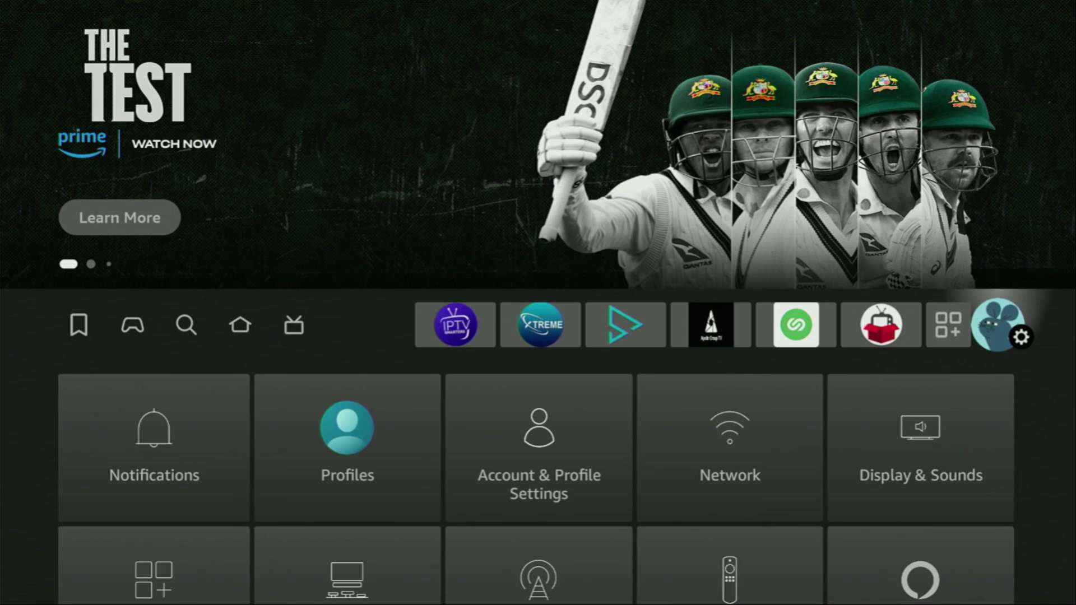
key("Down")
key("Down")
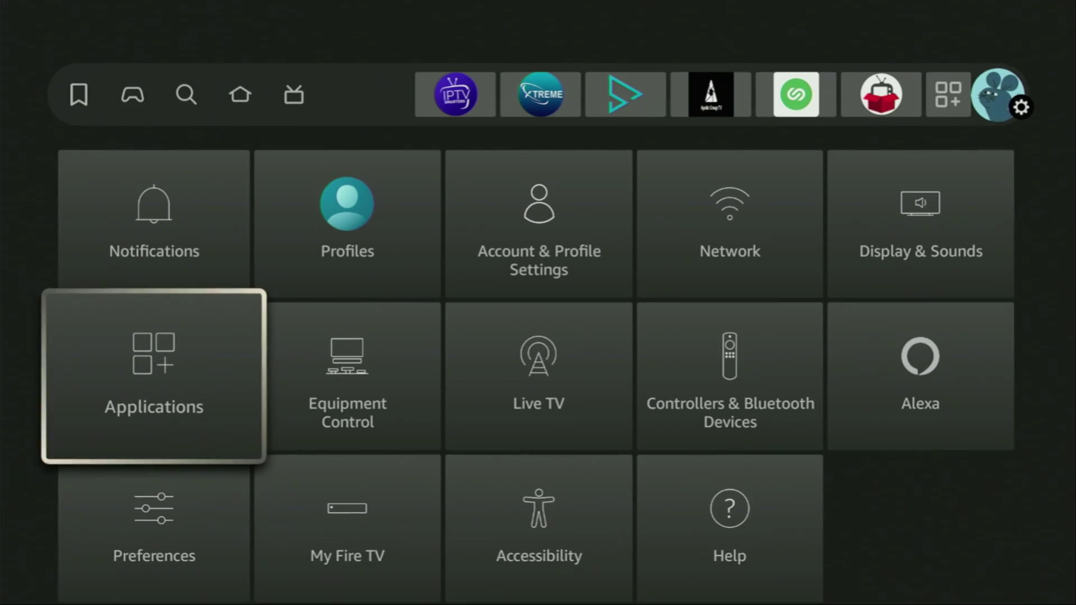
key("Down")
key("Right")
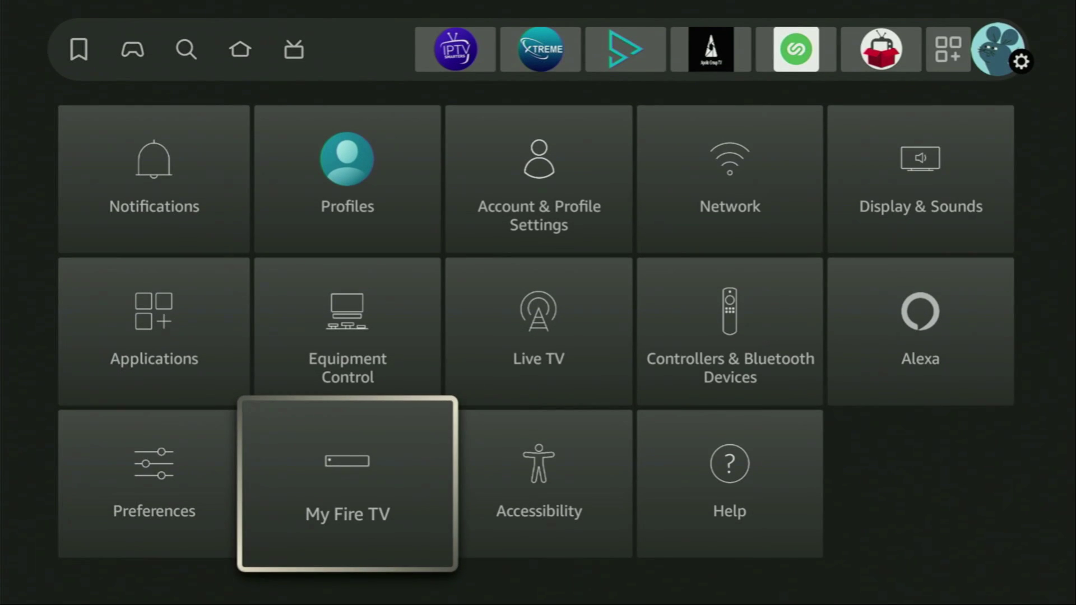
key("Return")
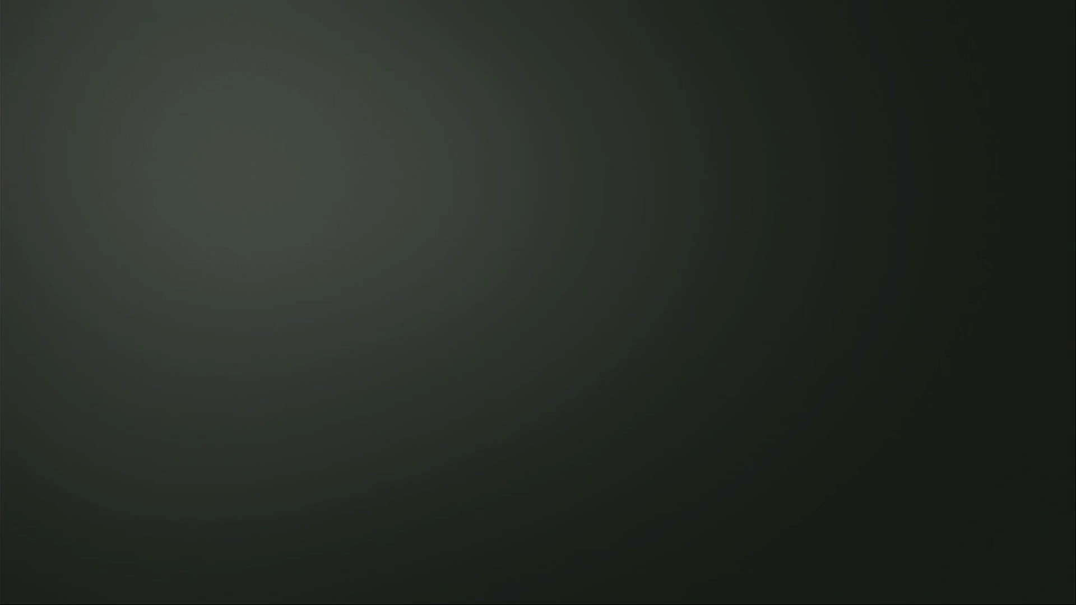
key("Down")
key("Down")
key("Down")
key("Down")
key("Up")
key("Up")
key("Up")
key("Up")
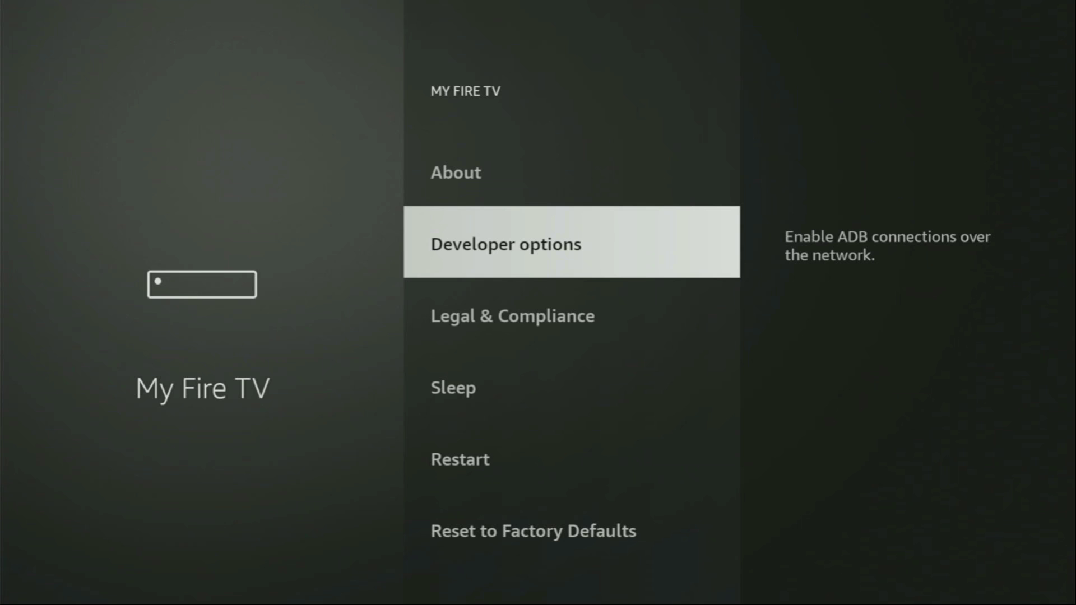
Step: Scroll the My Fire TV options from Sleep up to About and open it
key("Up")
key("Down")
key("Down")
key("Down")
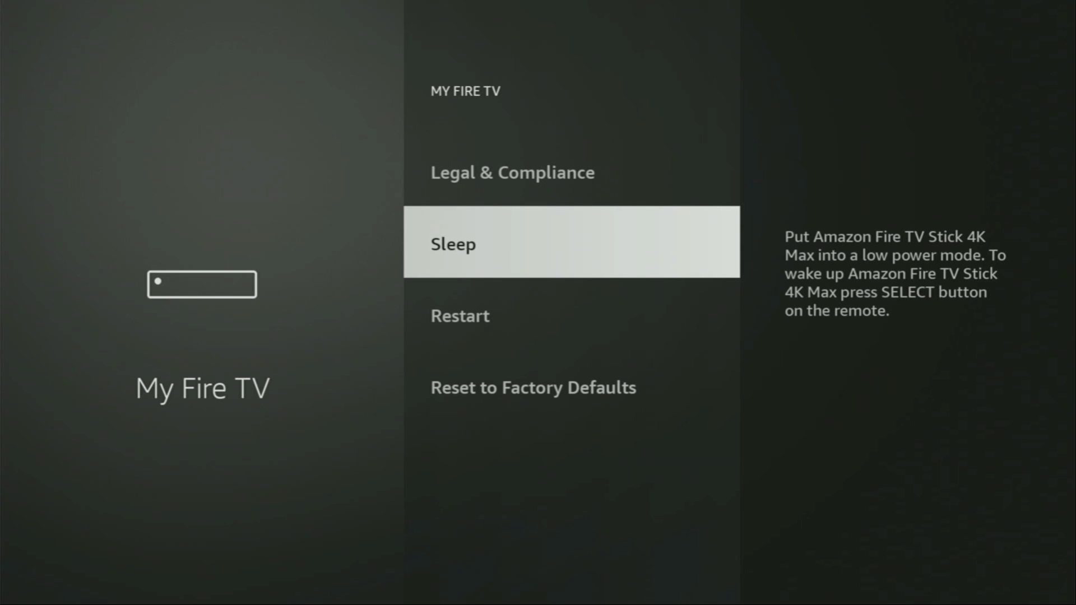
key("Down")
key("Down")
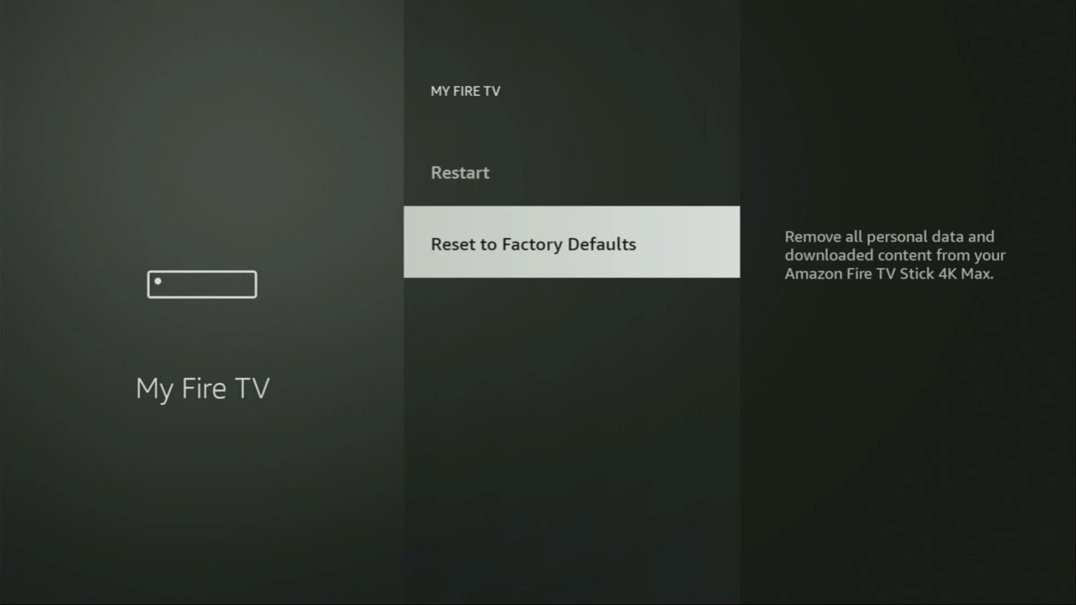
key("Up")
key("Up")
key("Up")
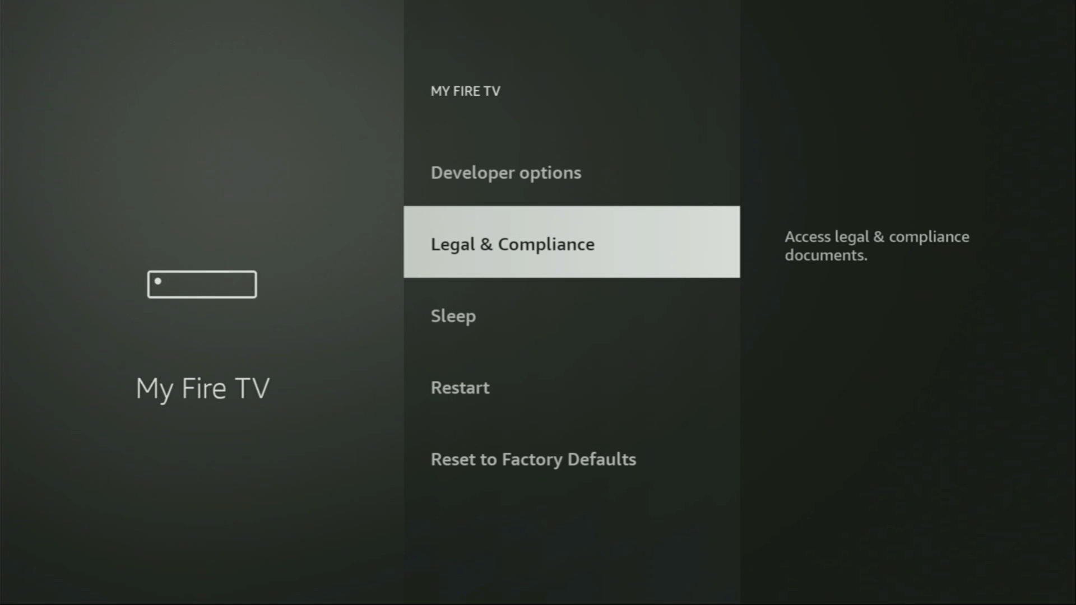
key("Up")
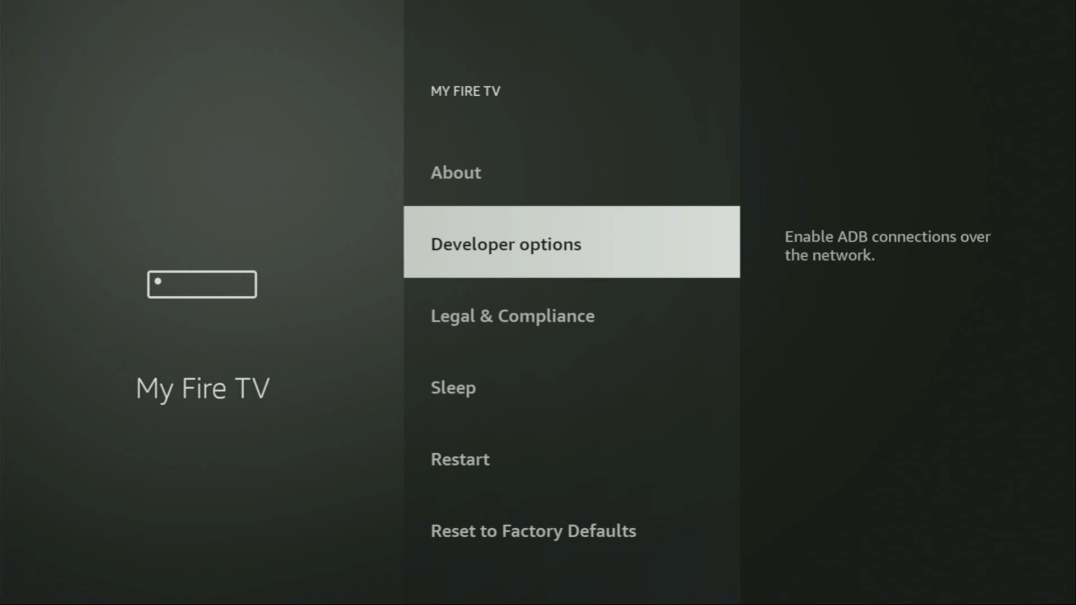
key("Up")
key("Return")
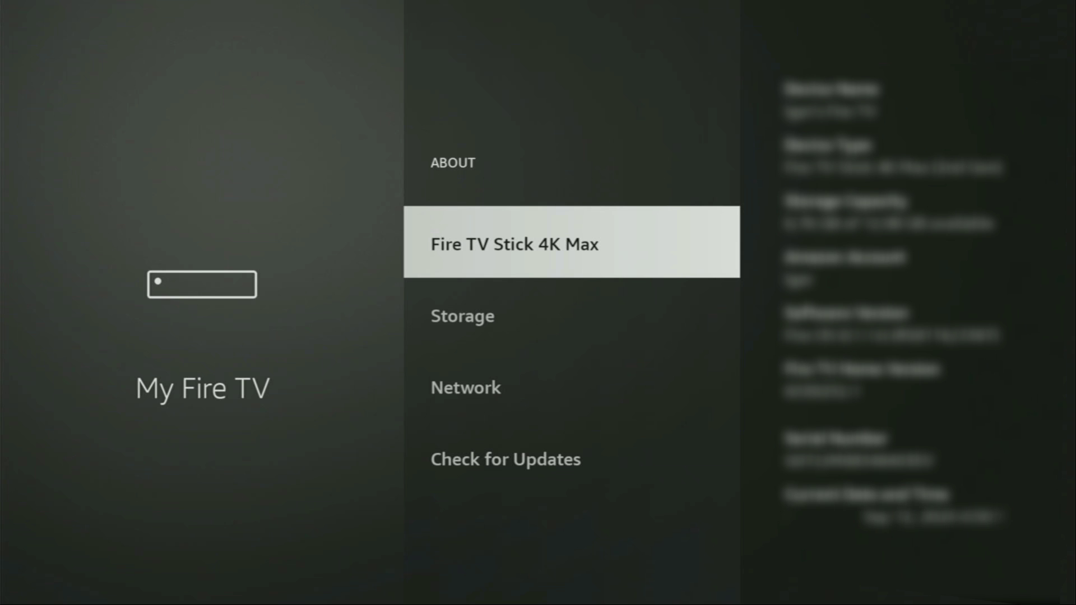
Step: Select Fire TV Stick 4K Max to confirm developer mode, check Storage, then return to Developer options
key("Return")
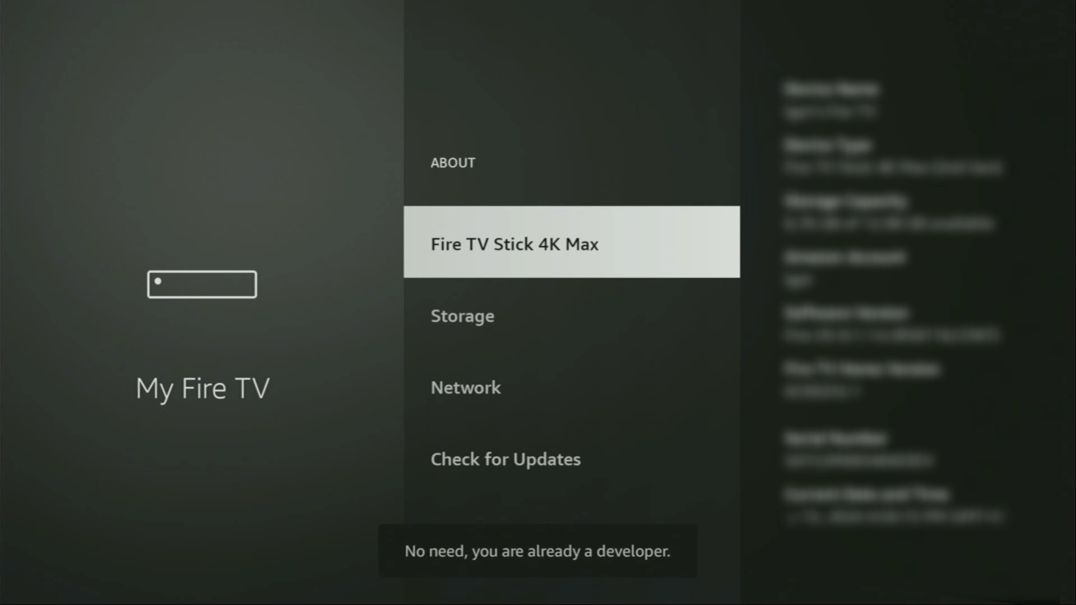
key("Down")
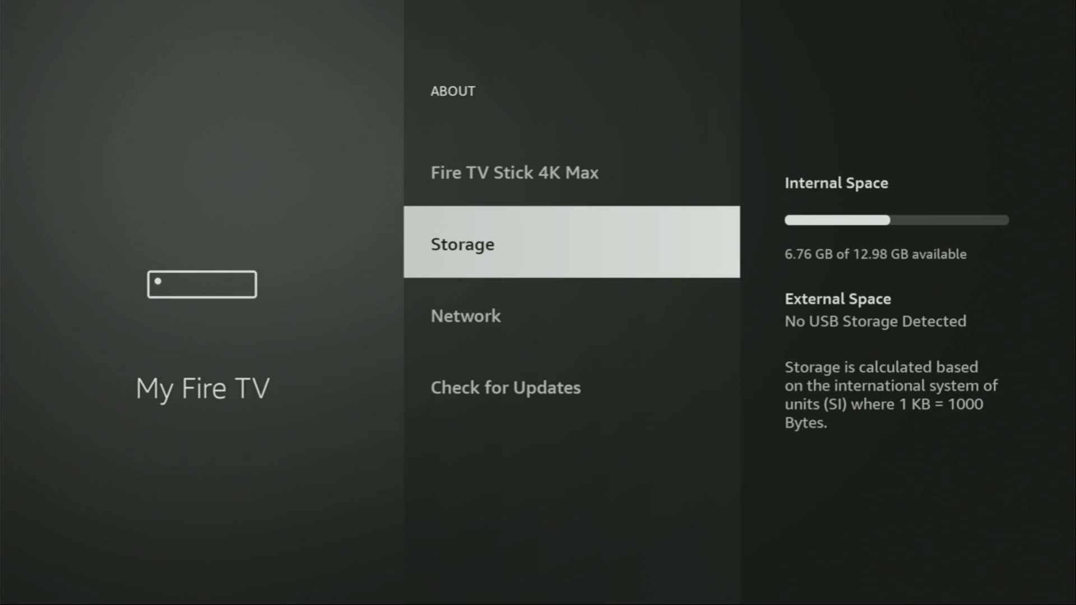
key("Escape")
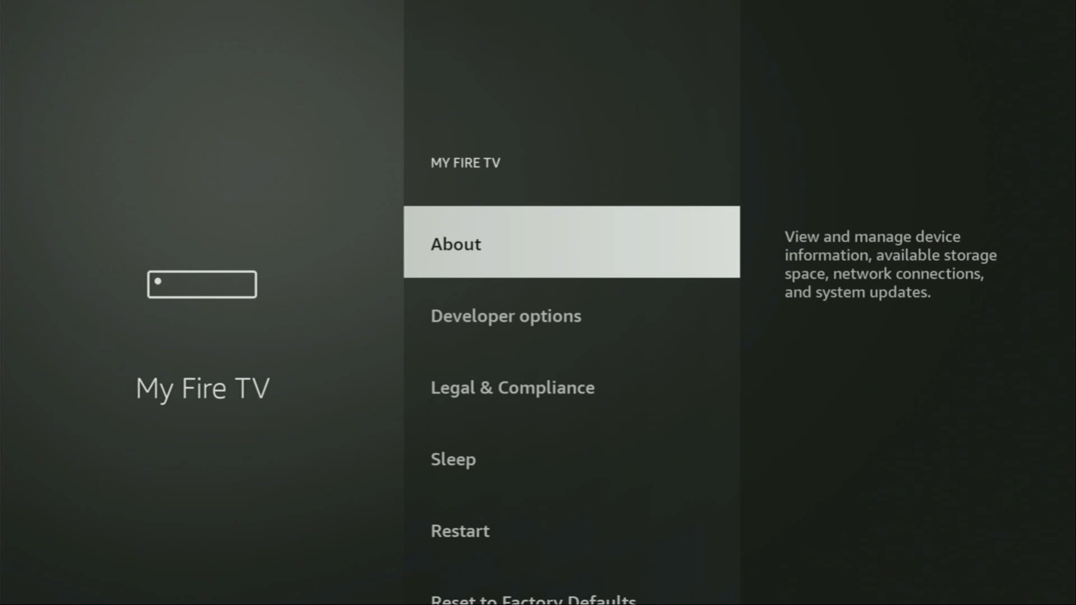
key("Down")
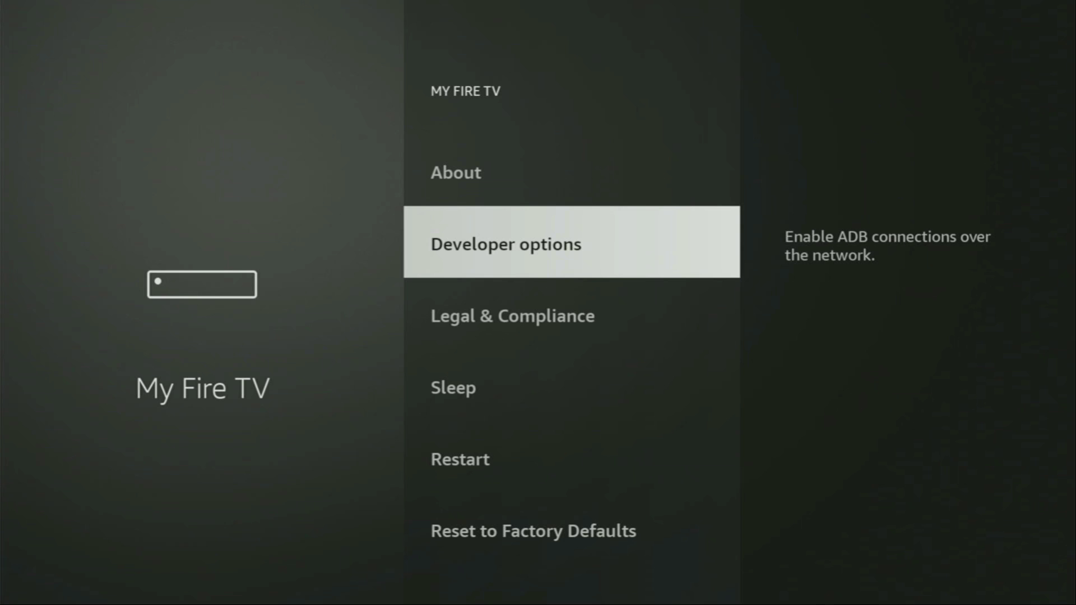
Step: In Developer options, toggle ADB debugging off and on, then open Install unknown apps
key("Return")
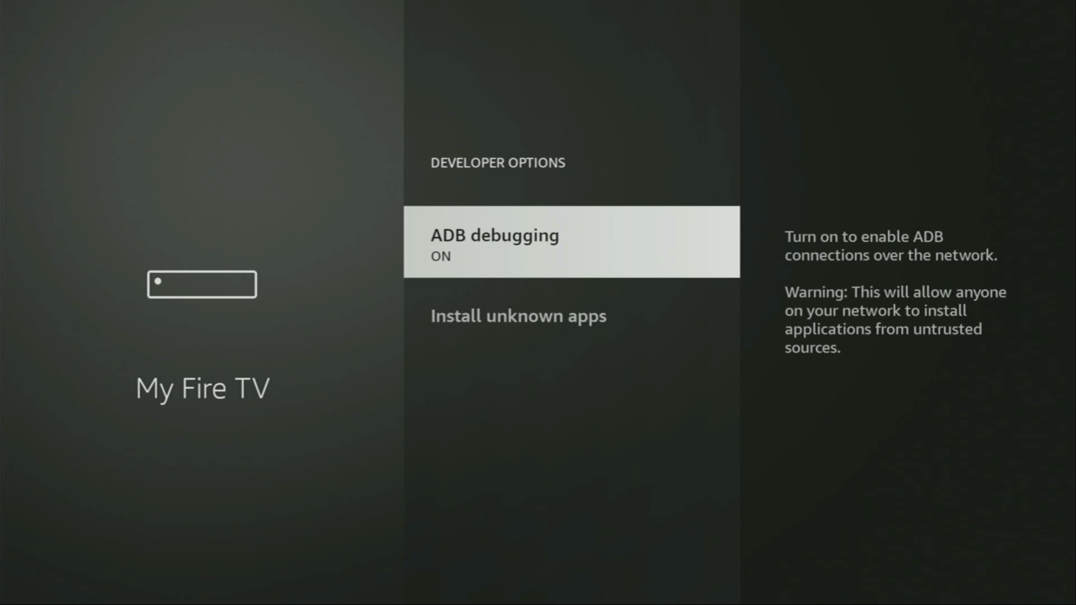
key("Return")
key("Return")
key("Down")
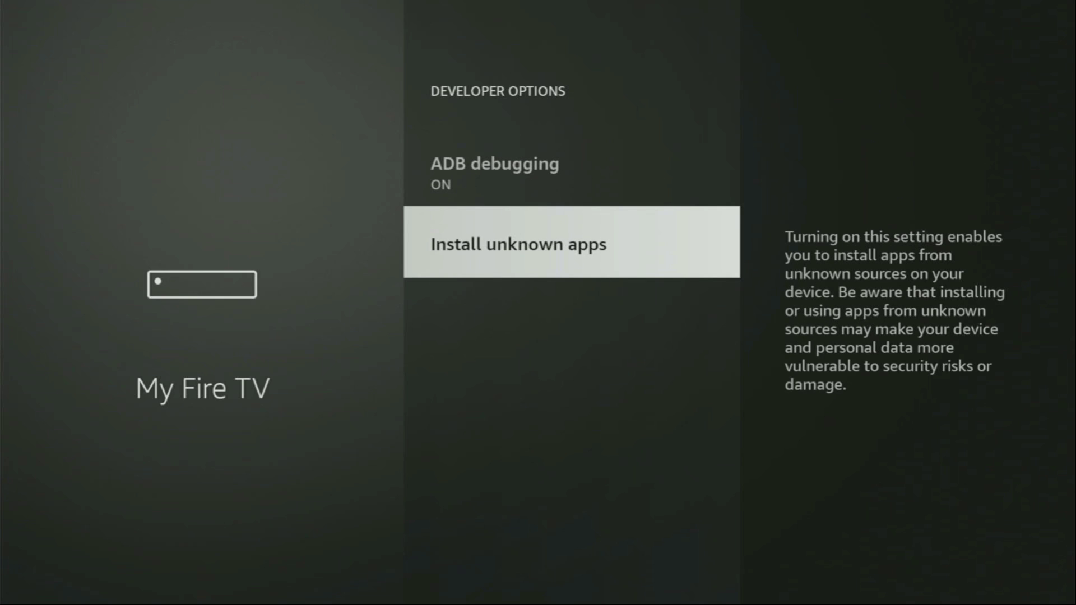
key("Return")
Step: Check each app's permission: Downloader, AppLinked and MegaBox HD are ON
key("Down")
key("Down")
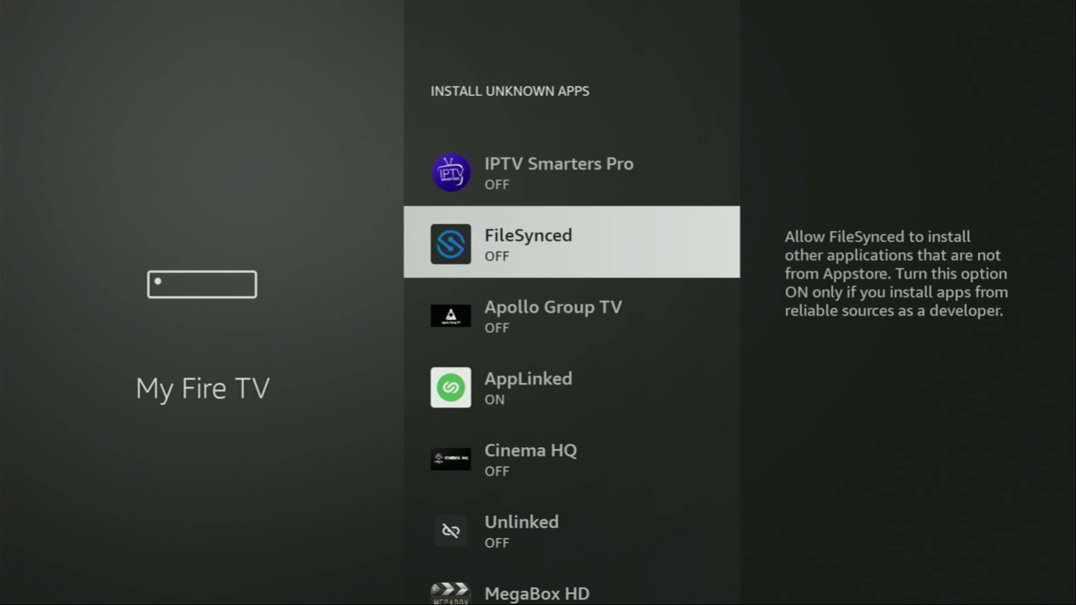
key("Up")
key("Up")
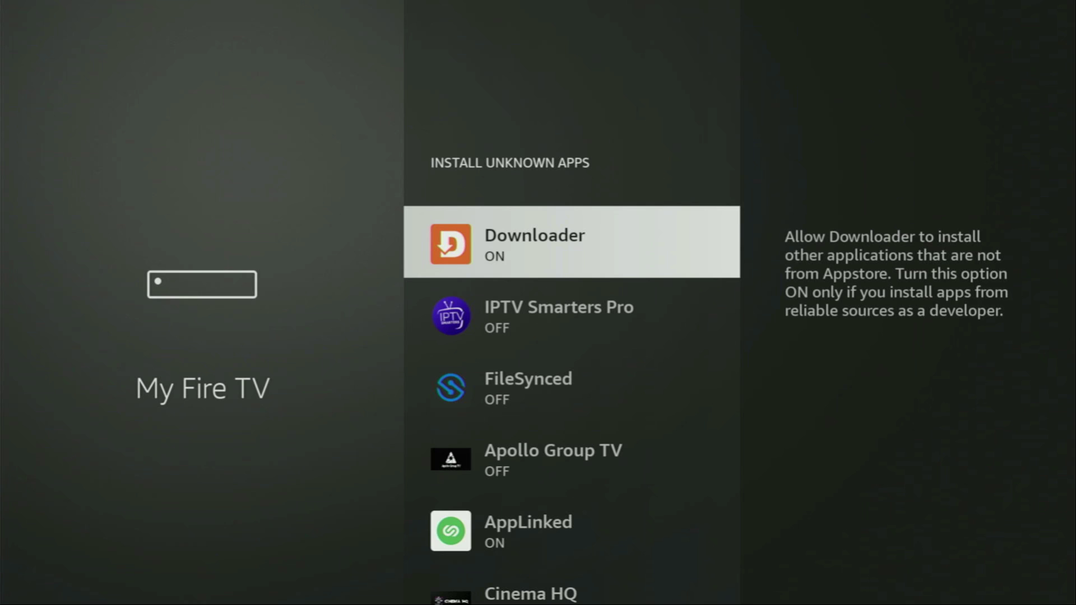
key("Down")
key("Down")
key("Down")
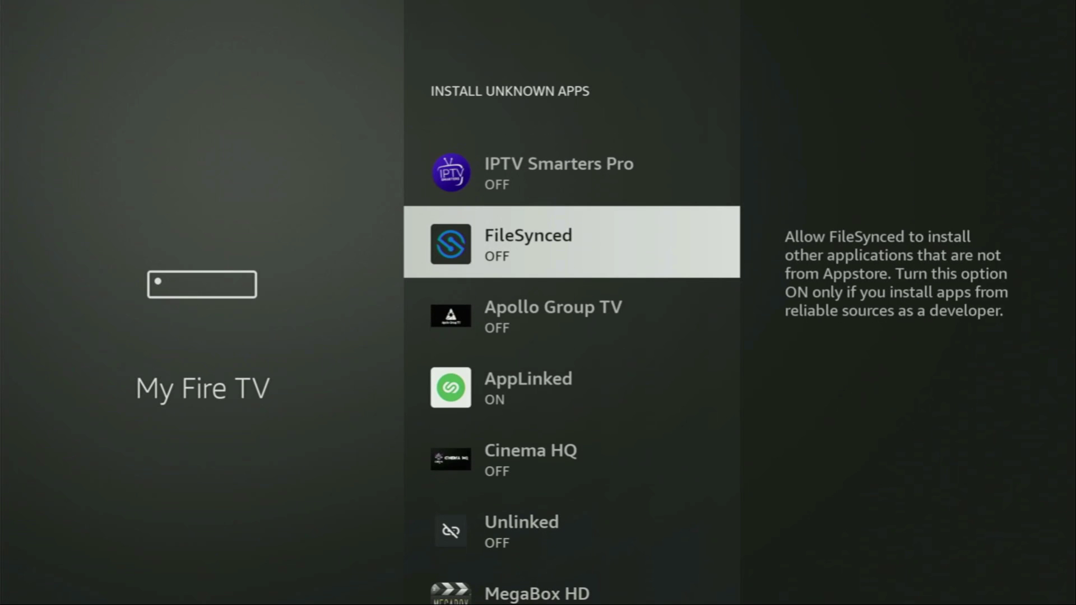
key("Down")
key("Down")
key("Down")
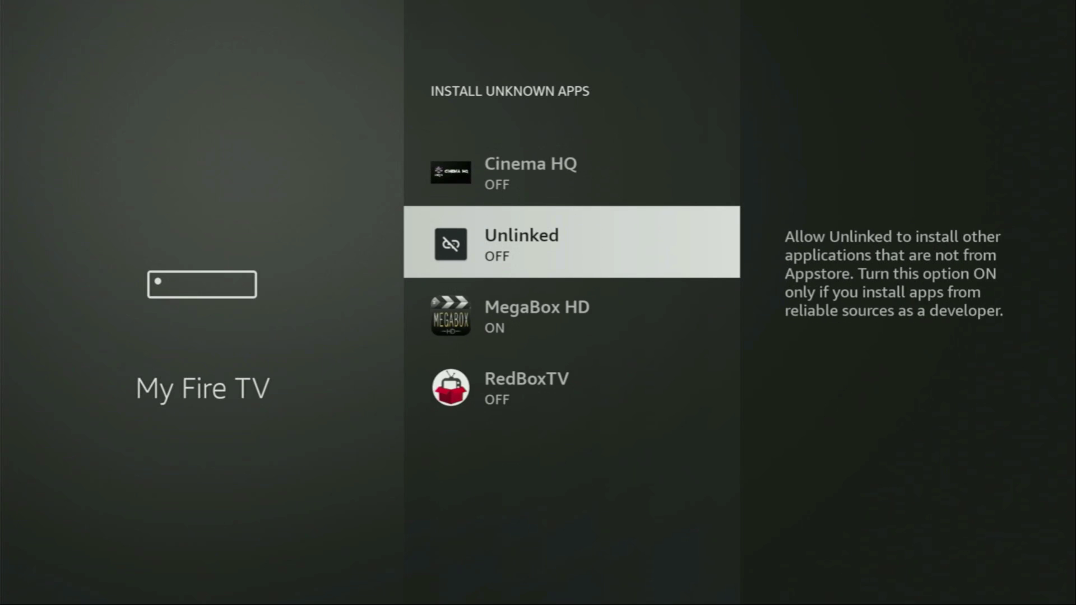
key("Down")
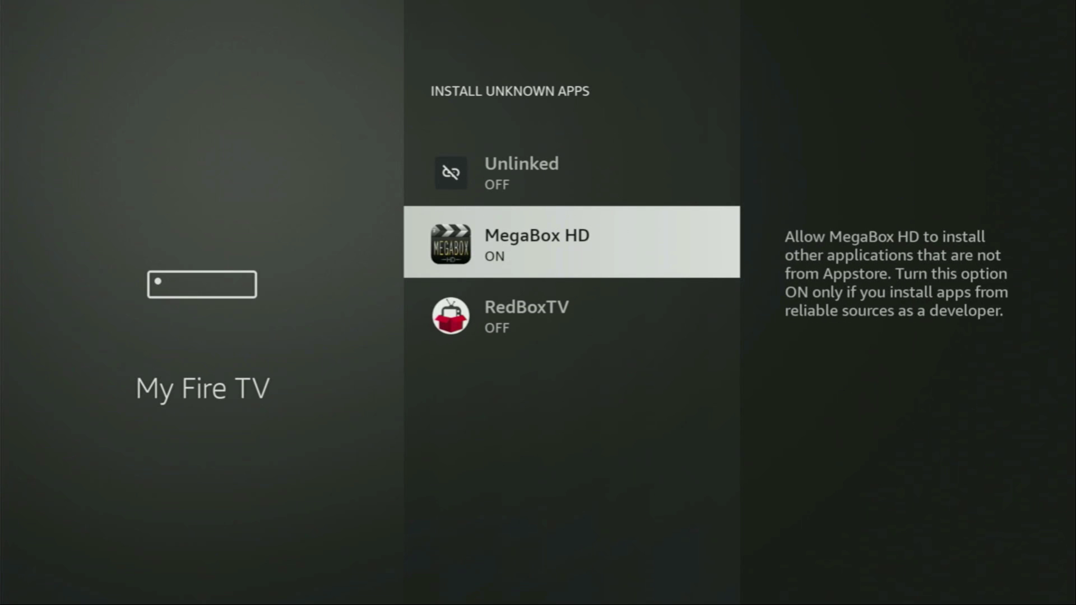
key("Down")
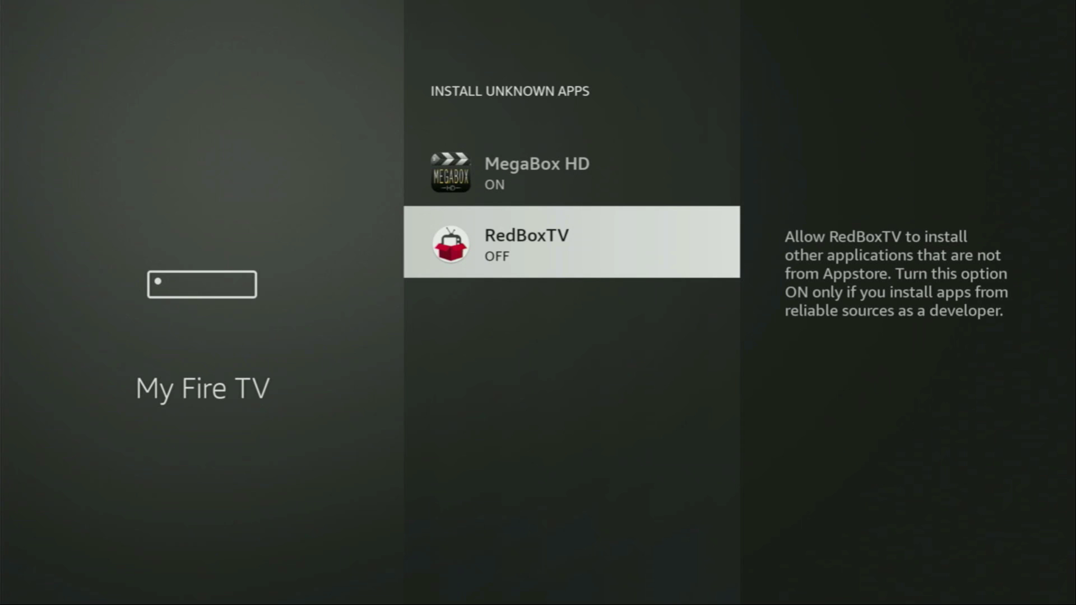
key("Up")
key("Up")
key("Up")
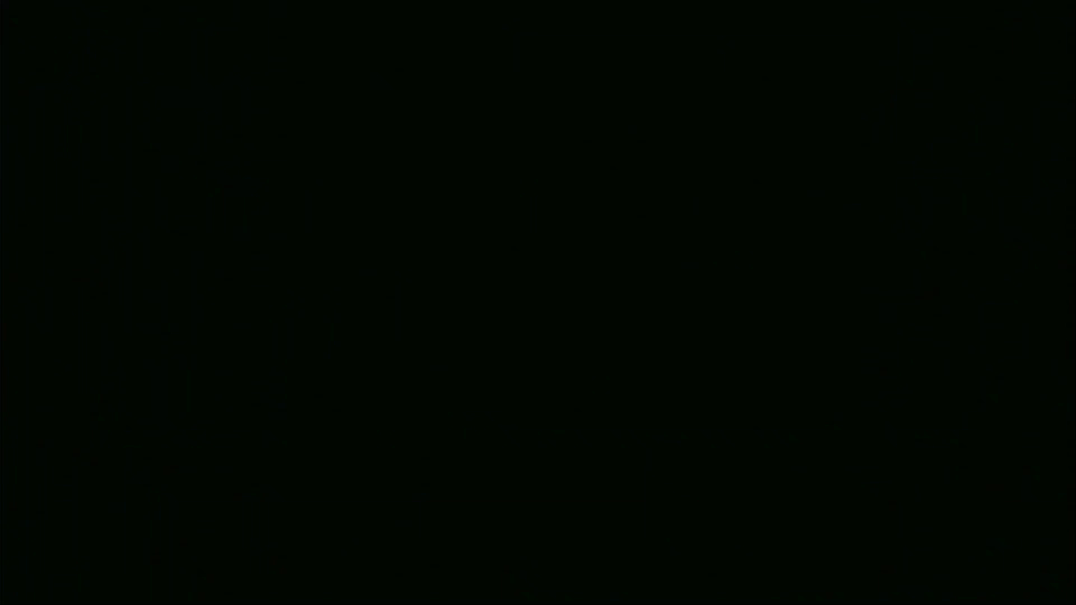
Step: Open Your Apps & Channels and launch the NordVPN tile
key("Right")
key("Right")
key("Right")
key("Right")
key("Right")
key("Right")
key("Right")
key("Right")
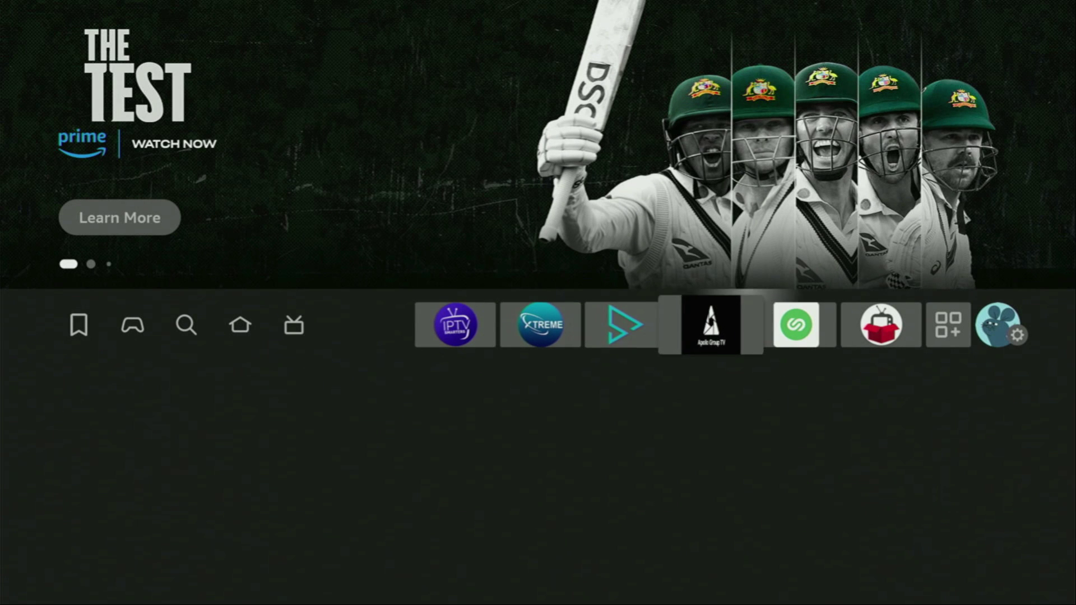
key("Return")
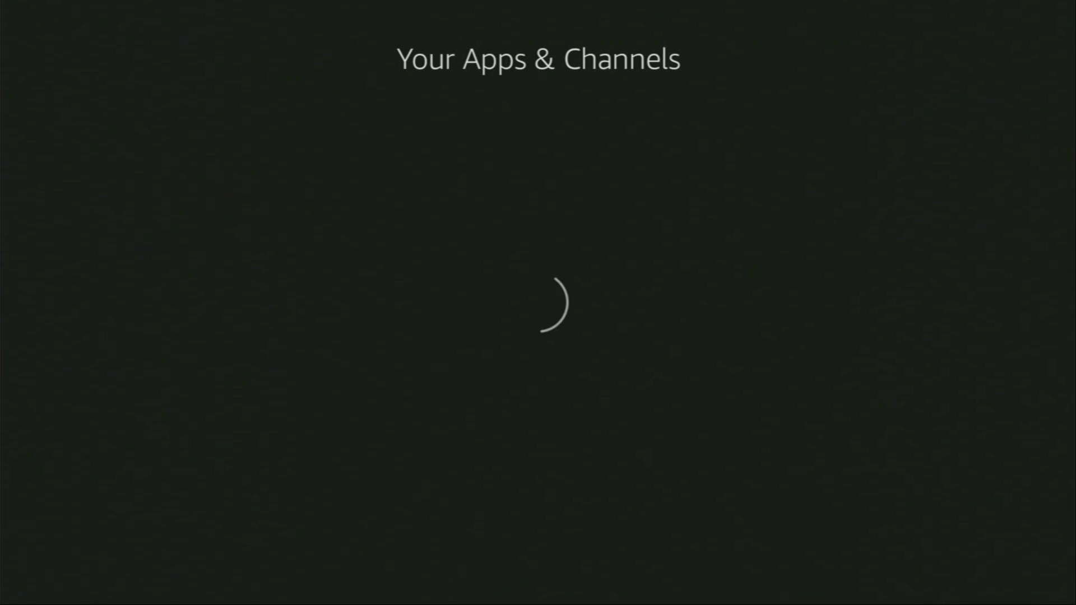
key("Down")
key("Right")
key("Right")
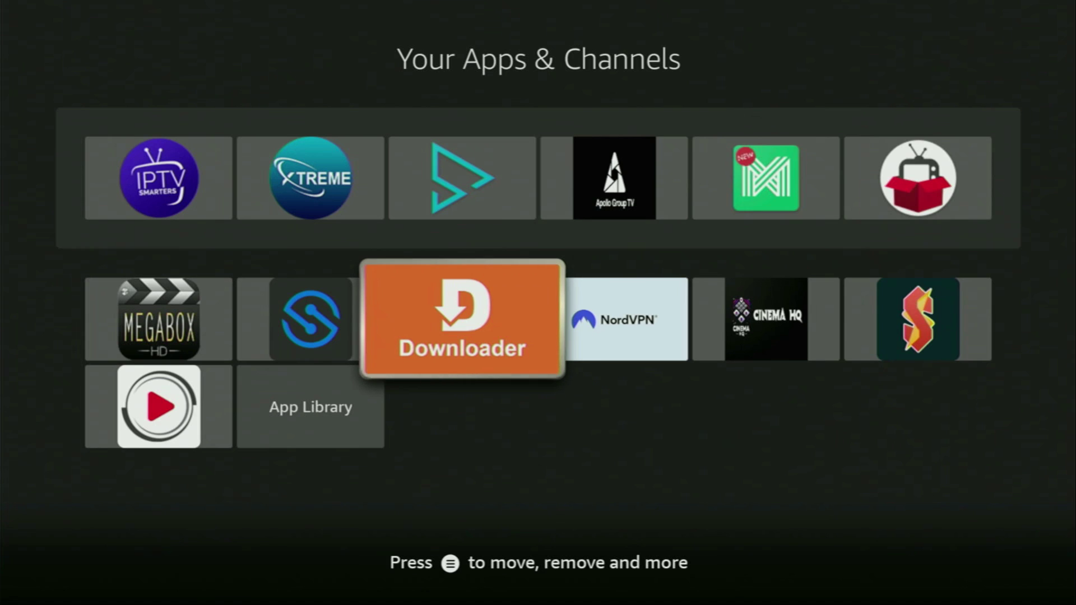
key("Right")
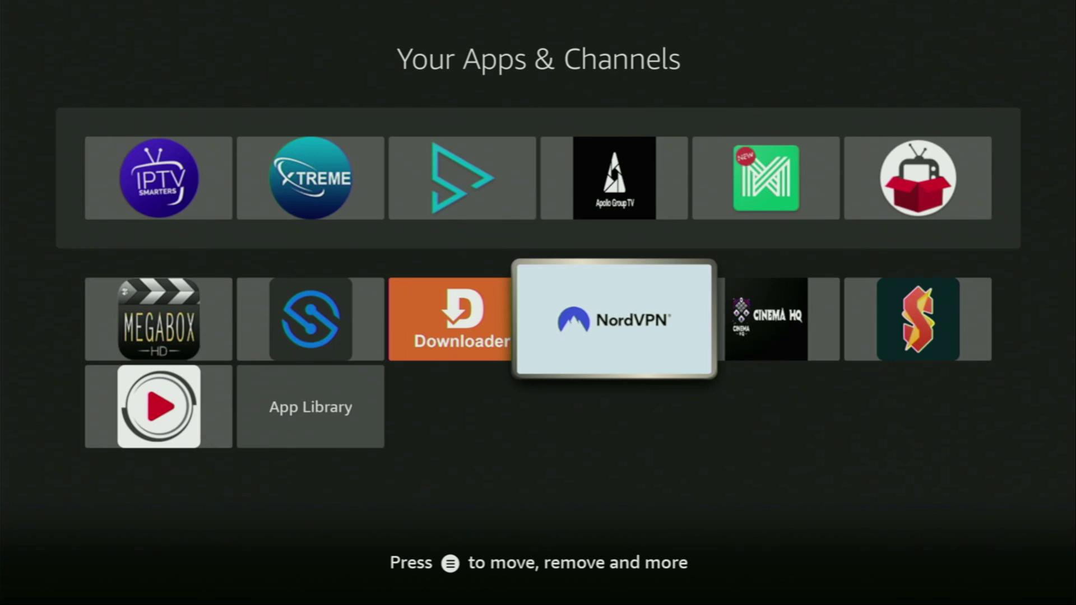
key("Return")
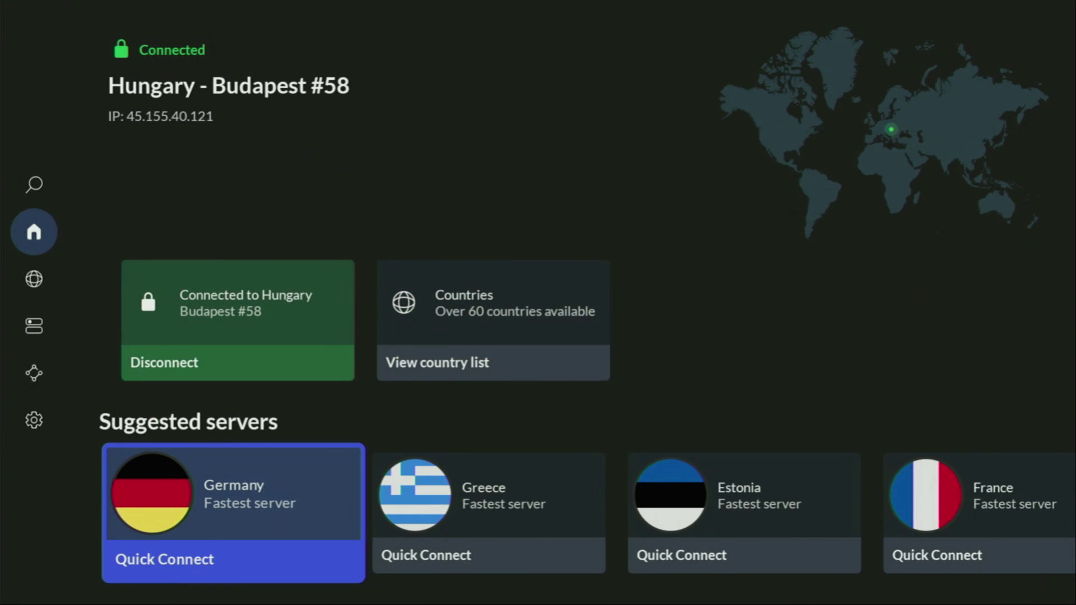
Step: Browse the suggested servers, open the full country list and scan Popular countries
key("Right")
key("Right")
key("Right")
key("Left")
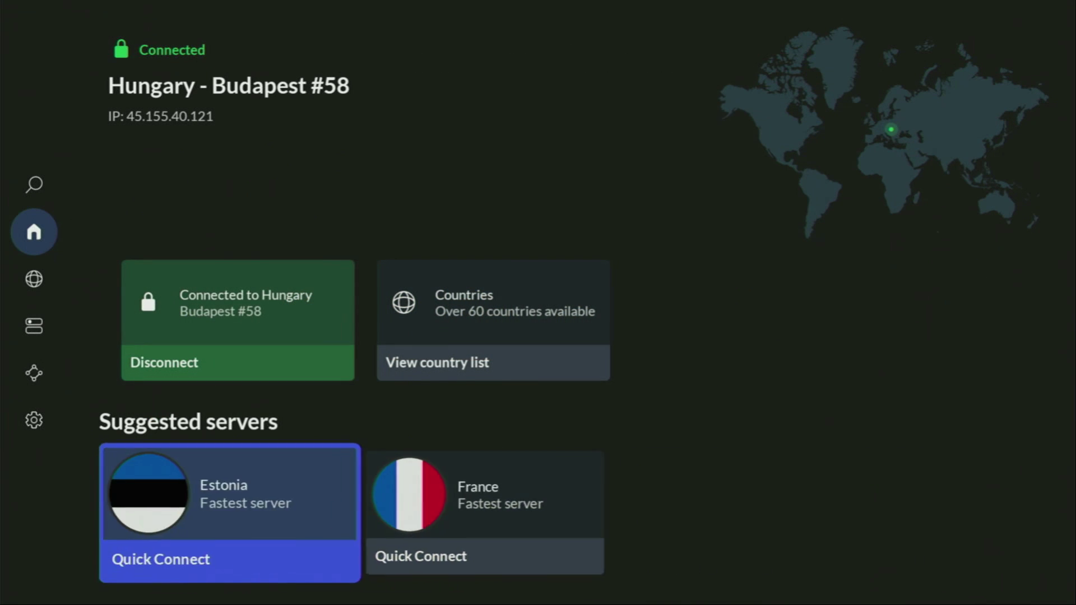
key("Left")
key("Left")
key("Up")
key("Right")
key("Return")
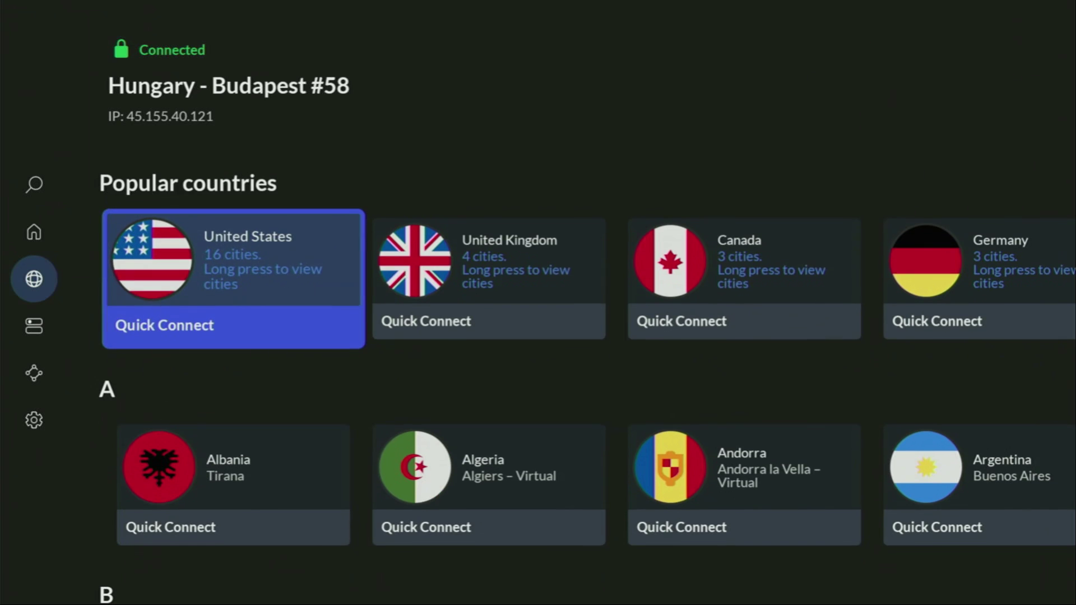
key("Down")
key("Right")
key("Right")
key("Right")
key("Right")
key("Right")
key("Right")
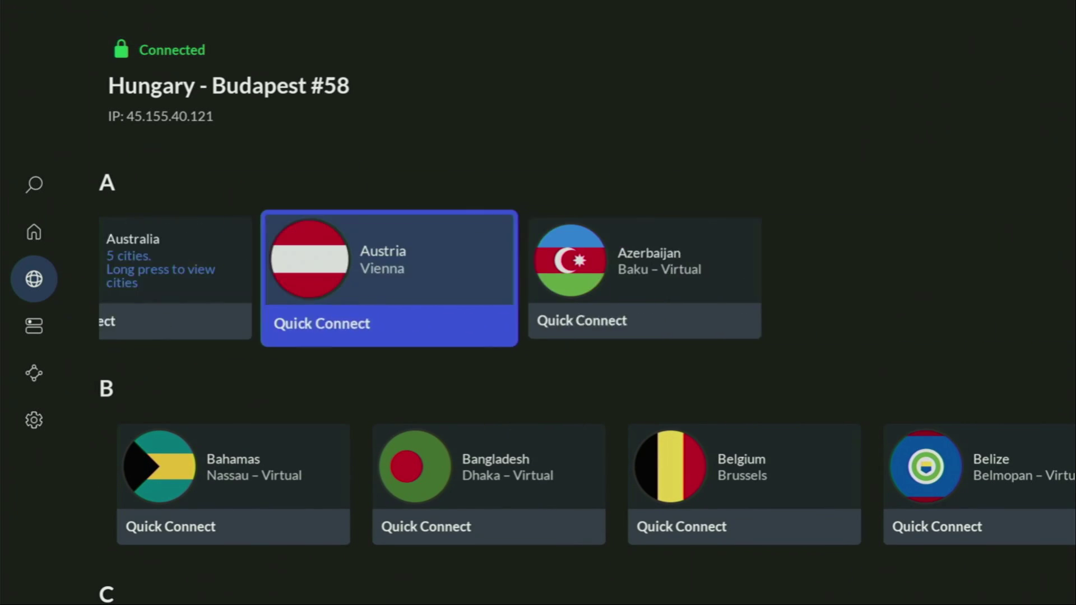
key("Up")
key("Right")
key("Right")
key("Right")
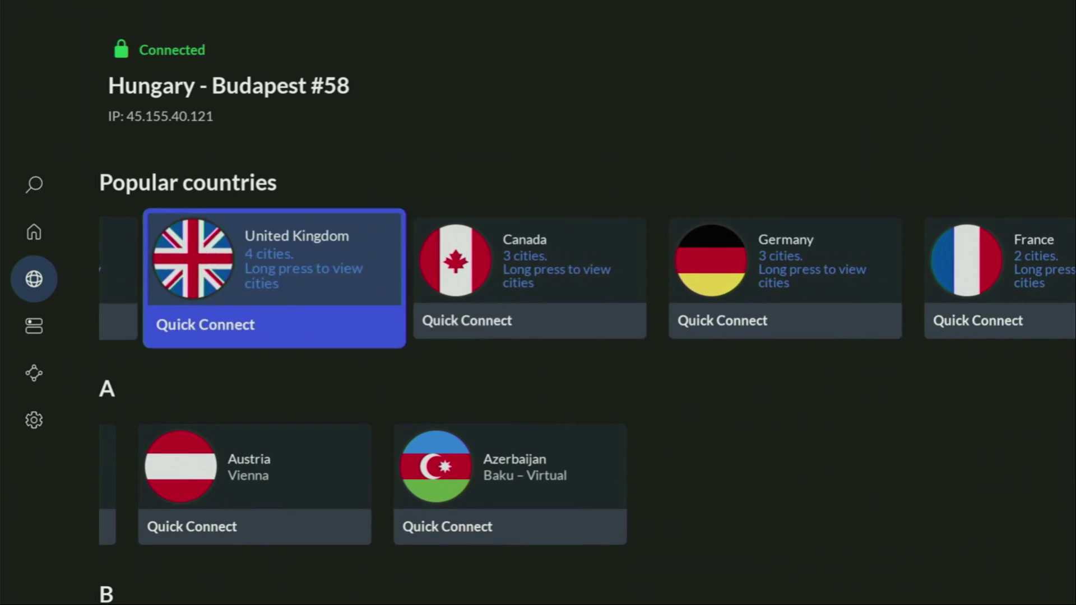
key("Right")
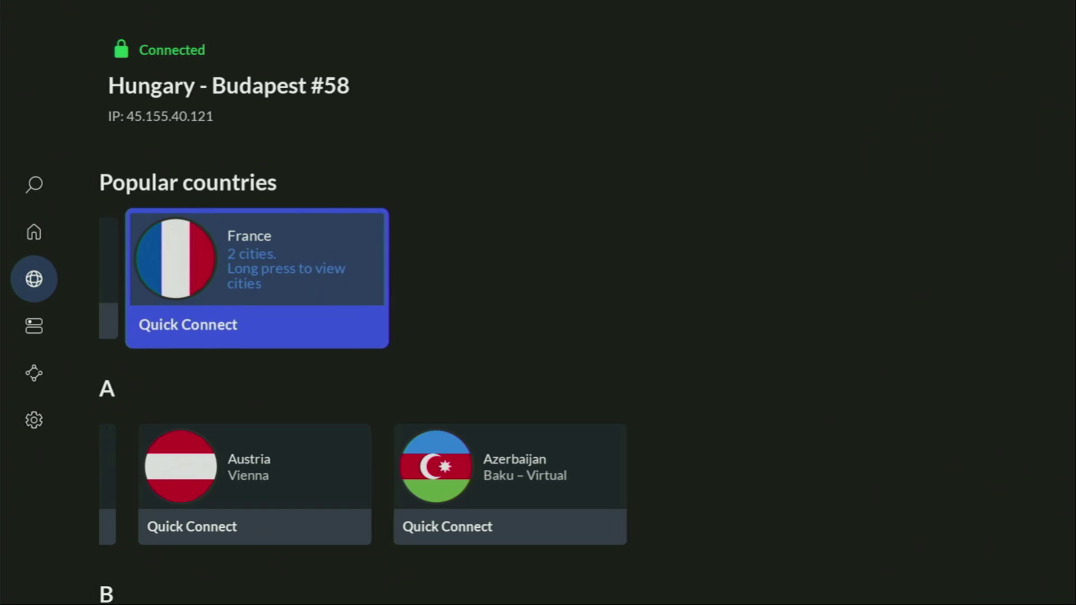
Step: Move down through the A–F countries and connect to Finland - Helsinki #198
key("Down")
key("Down")
key("Right")
key("Right")
key("Right")
key("Right")
key("Right")
key("Right")
key("Right")
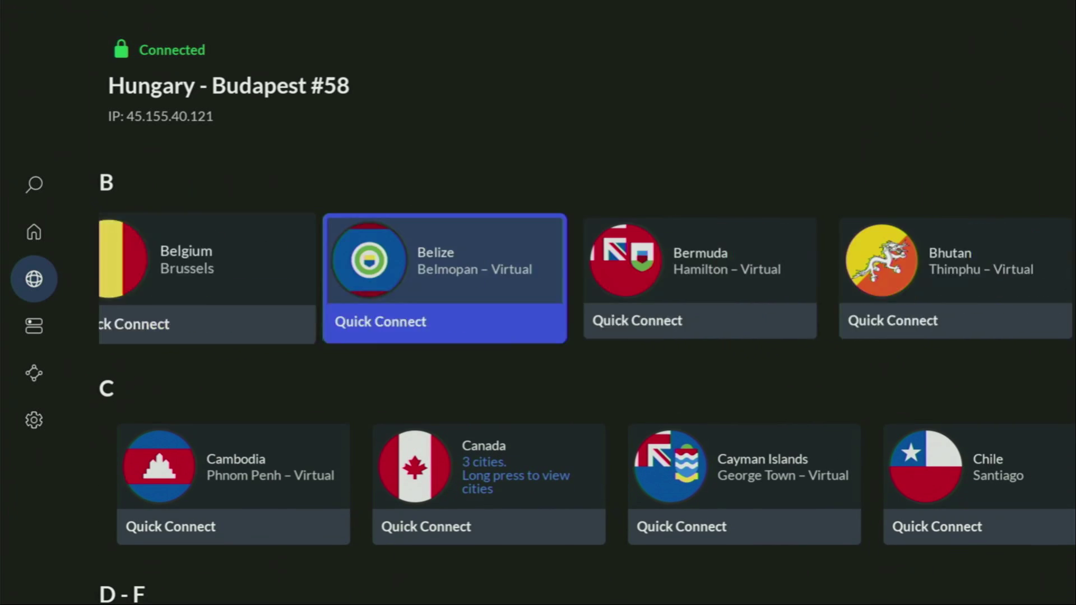
key("Right")
key("Right")
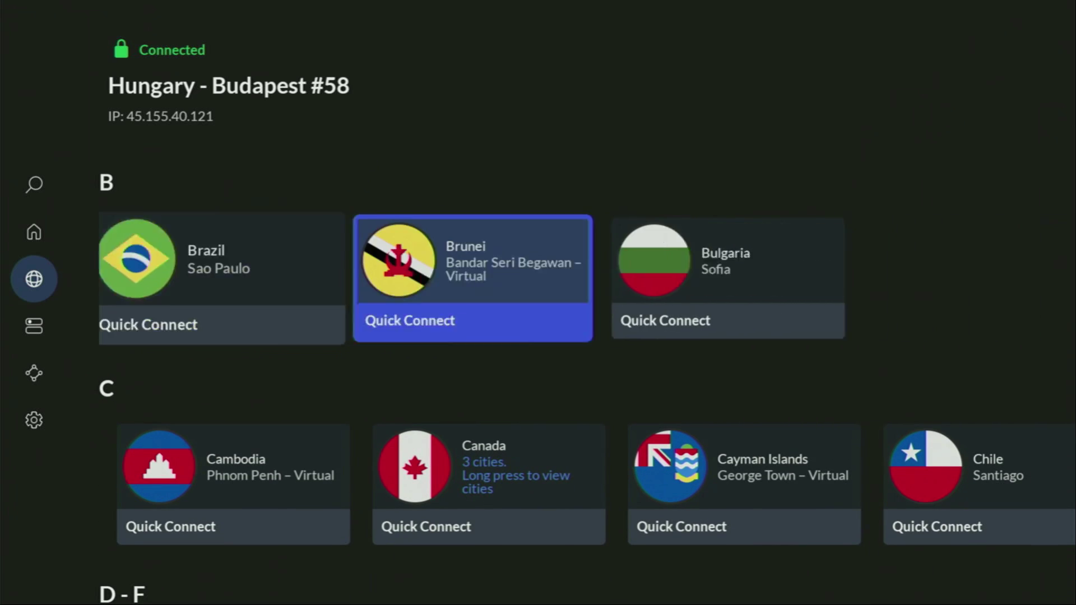
key("Down")
key("Right")
key("Right")
key("Right")
key("Right")
key("Right")
key("Right")
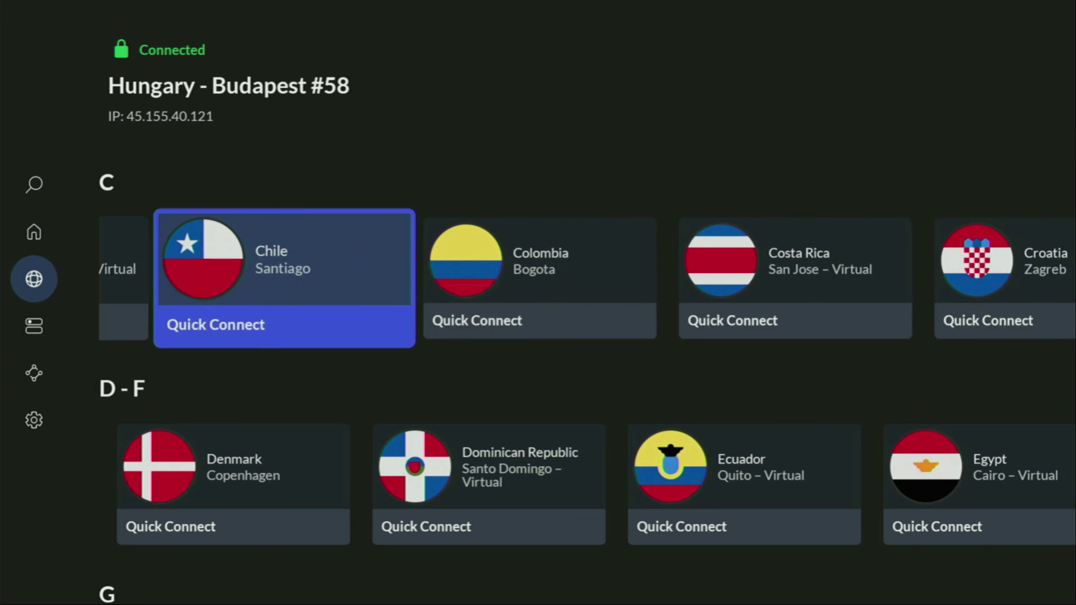
key("Right")
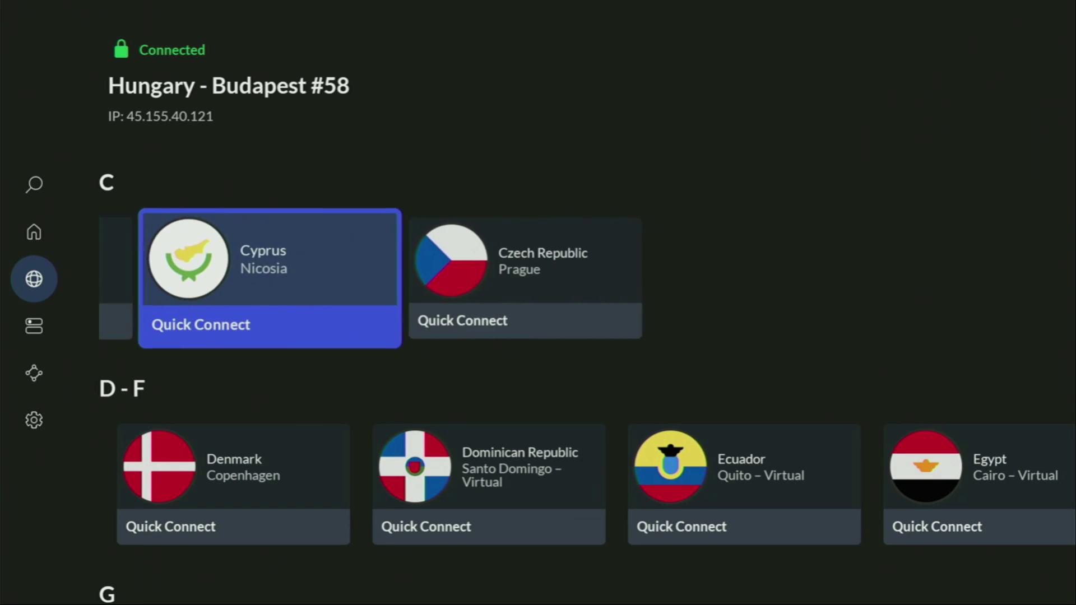
key("Down")
key("Right")
key("Right")
key("Right")
key("Right")
key("Right")
key("Right")
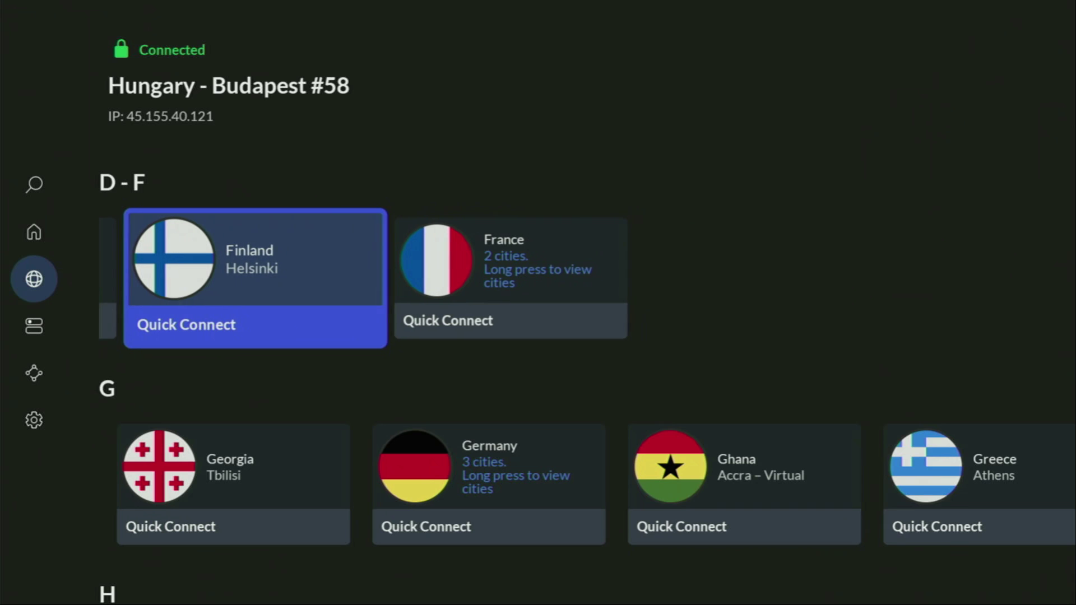
key("Return")
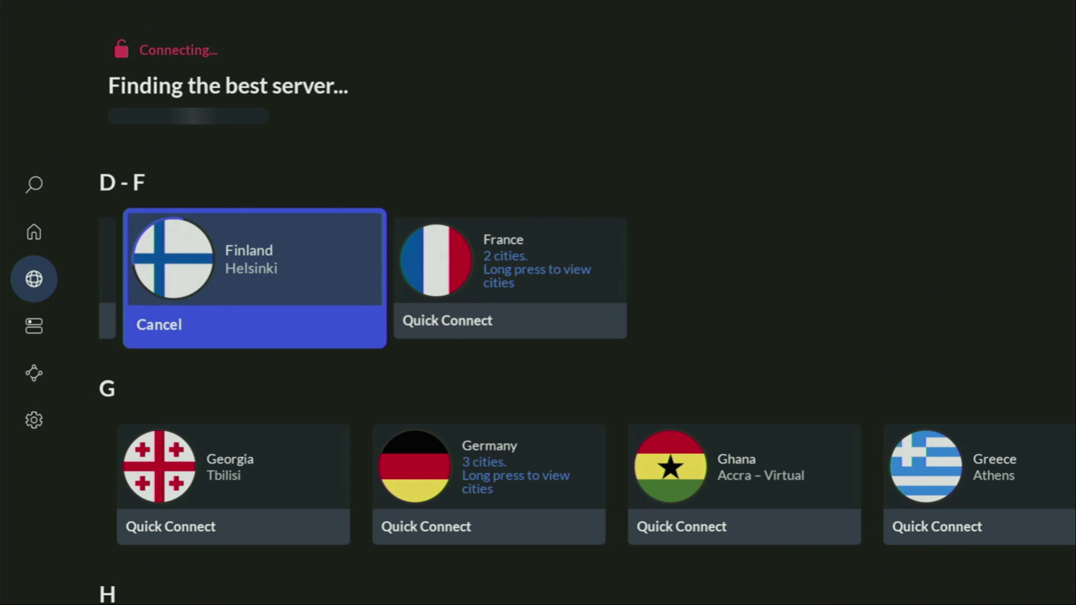
Step: Browse the I through L countries, from Isle of Man to Liechtenstein
key("Down")
key("Down")
key("Down")
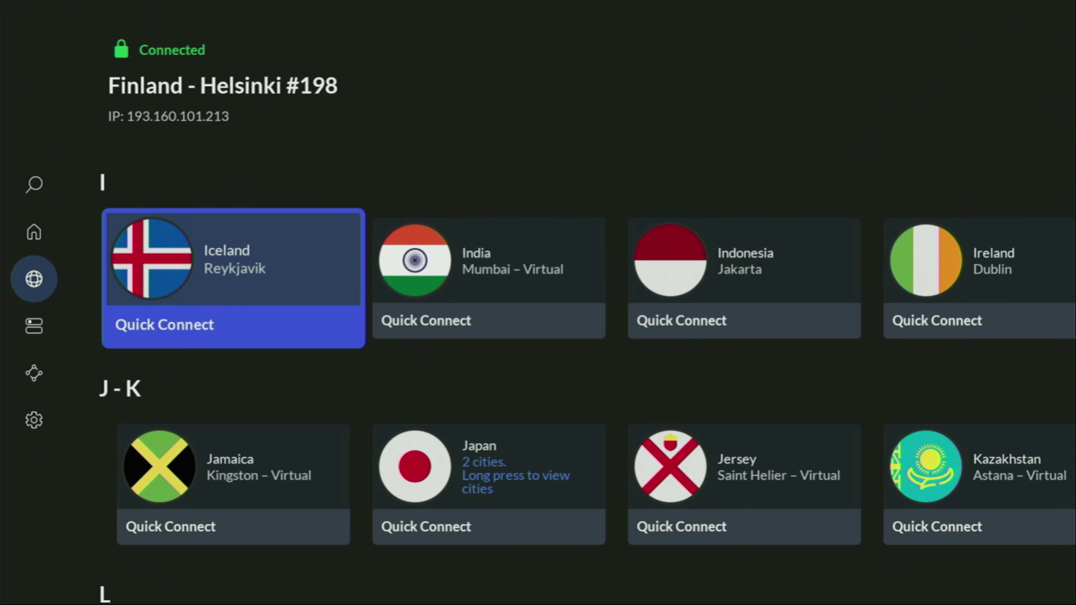
key("Right")
key("Right")
key("Right")
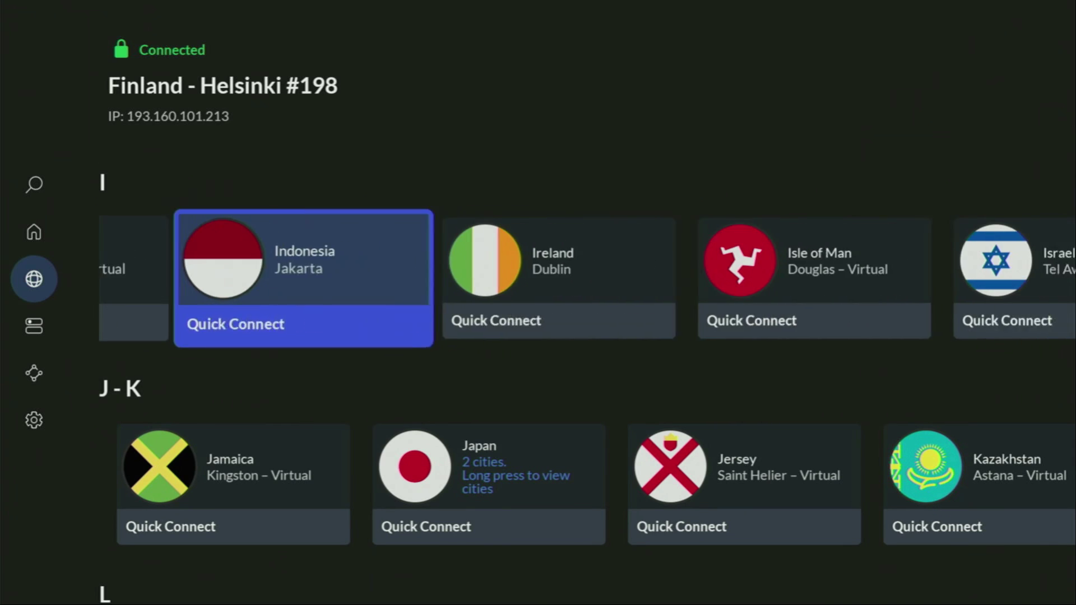
key("Right")
key("Right")
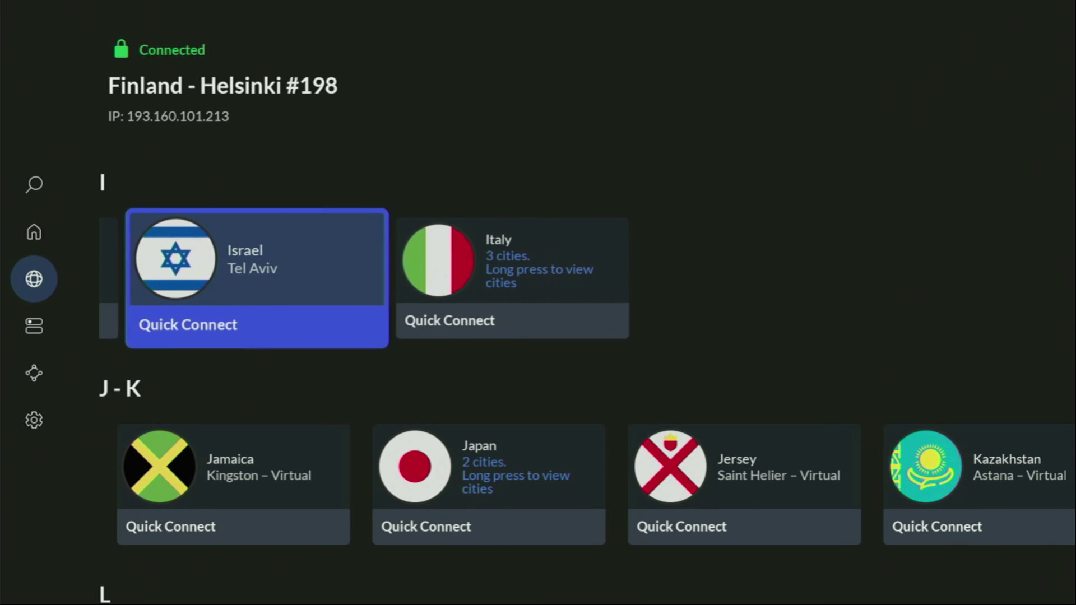
key("Down")
key("Right")
key("Right")
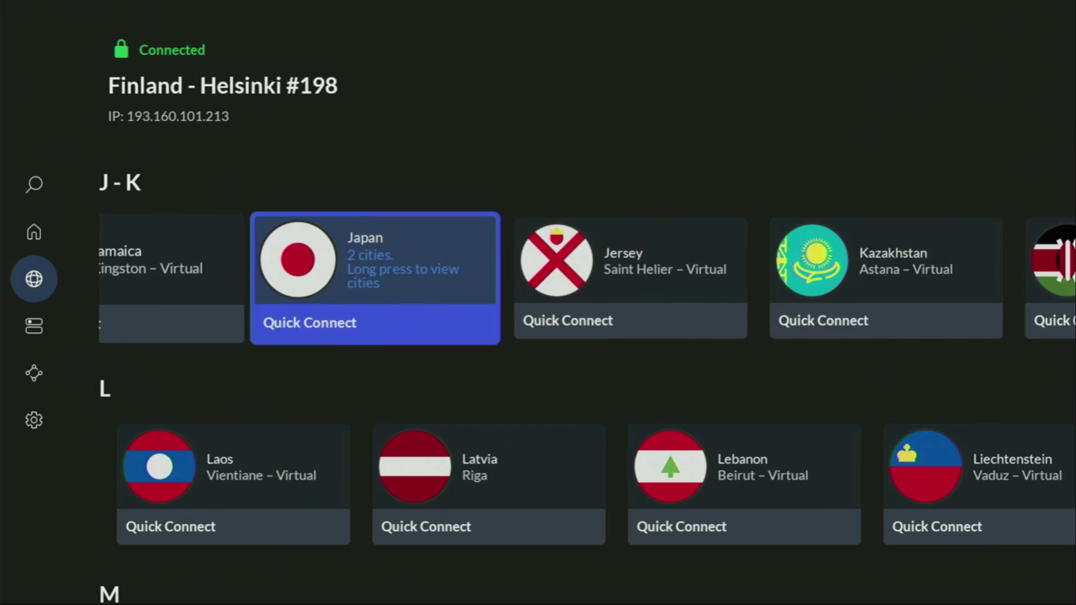
key("Right")
key("Right")
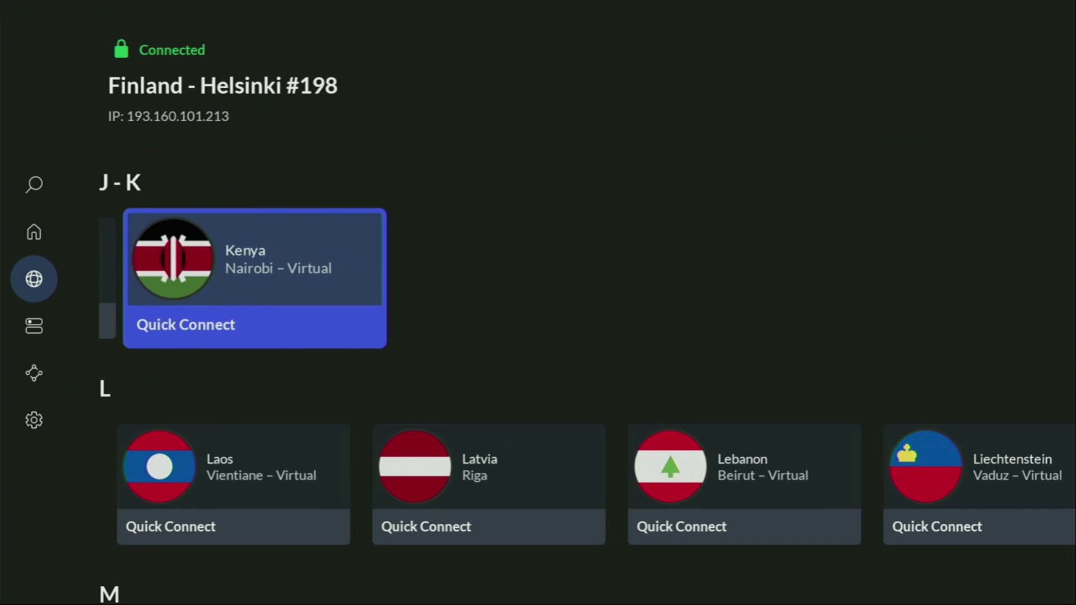
key("Down")
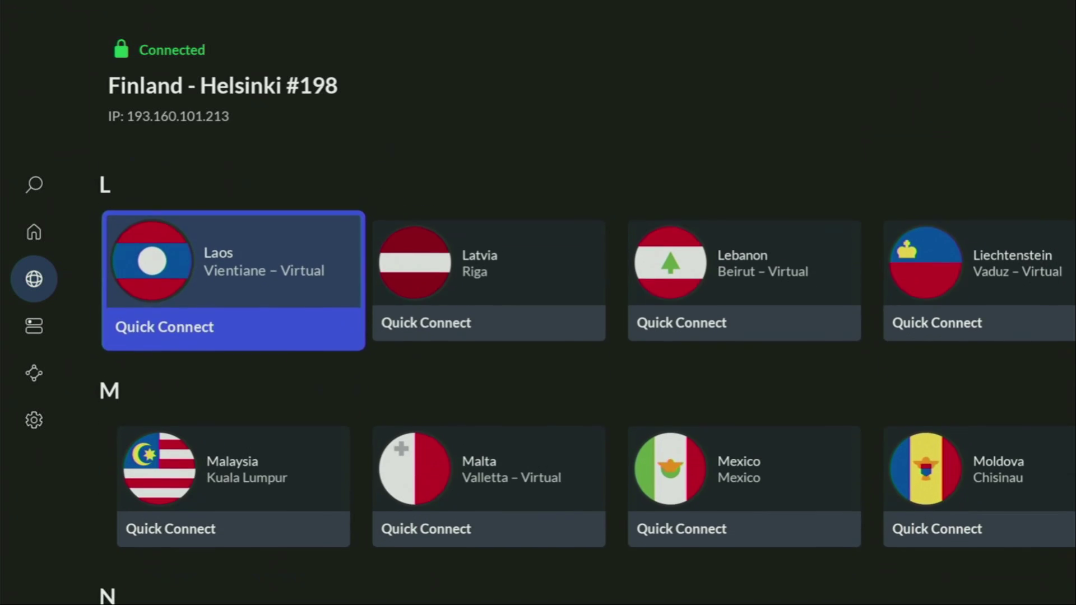
key("Right")
key("Right")
key("Right")
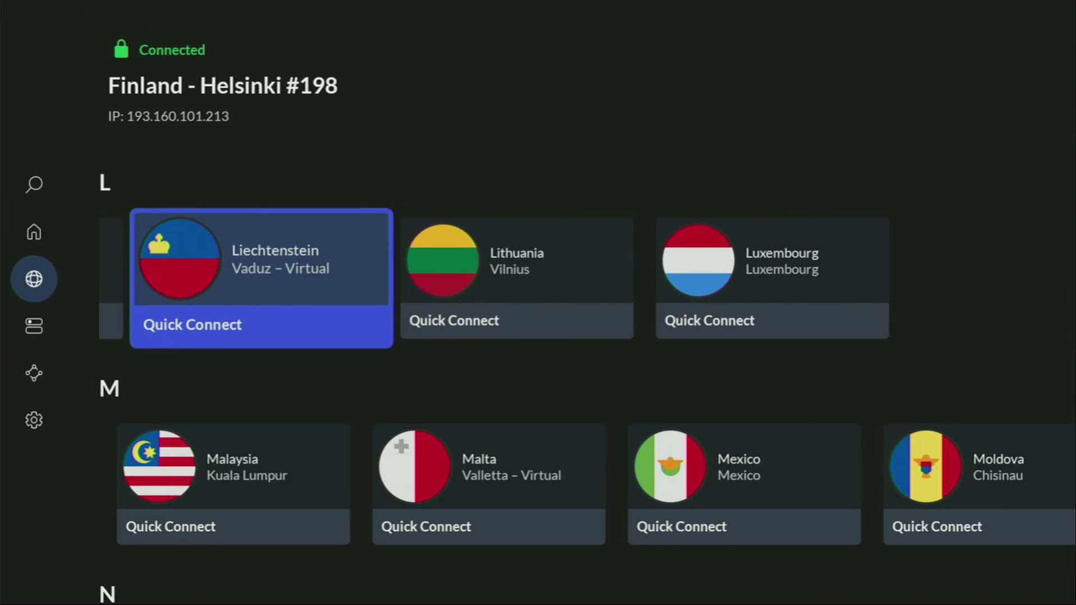
key("Right")
key("Right")
key("Down")
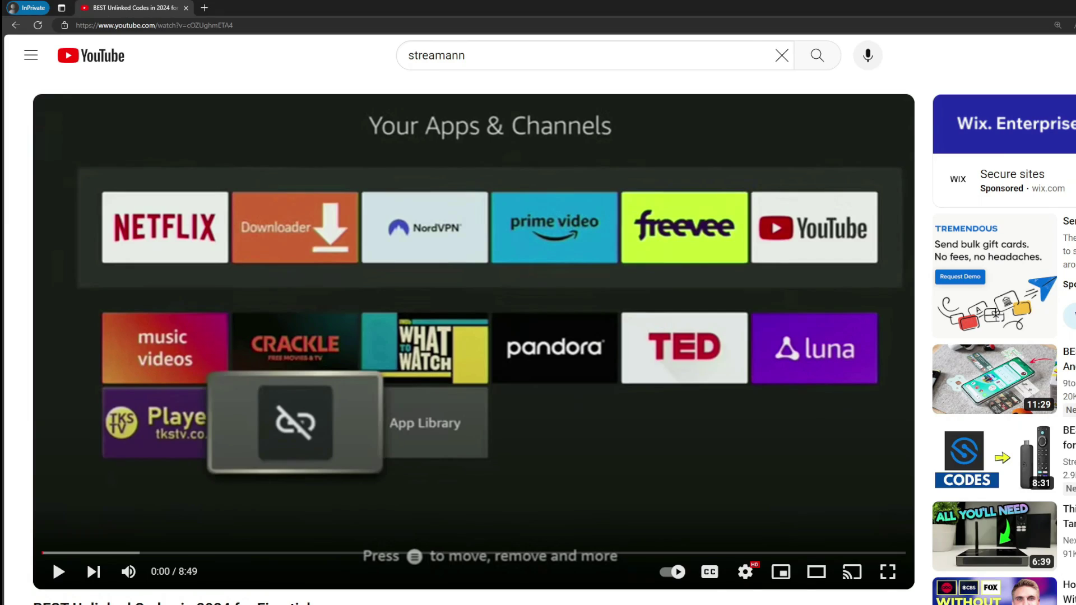
Step: Scroll to the pinned comment and follow its NordVPN up-to-69%-off offer link
scroll(480, 557, "down", 7)
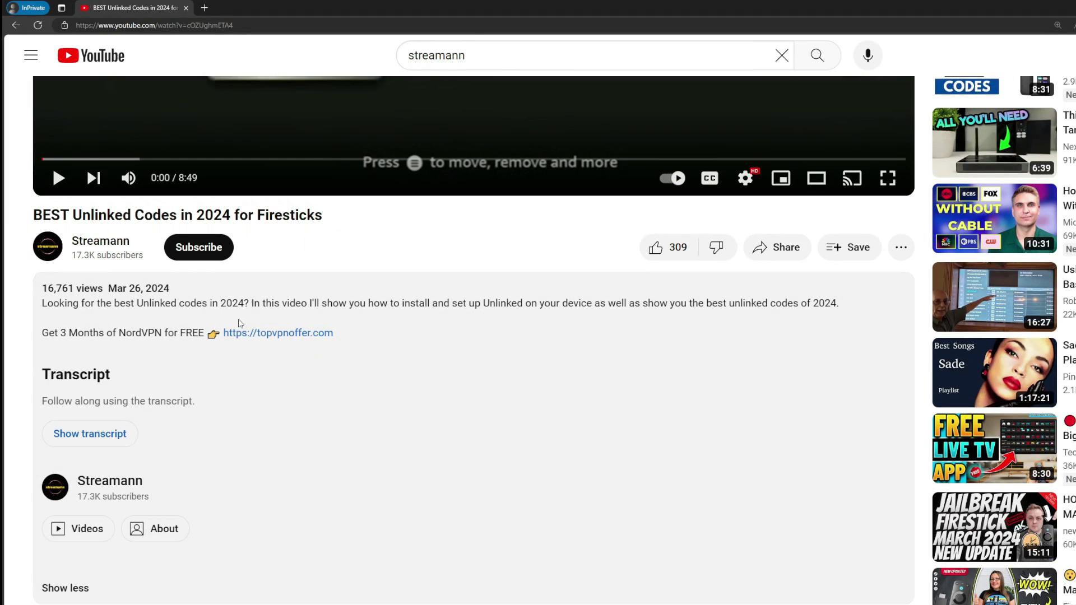
scroll(311, 335, "down", 5)
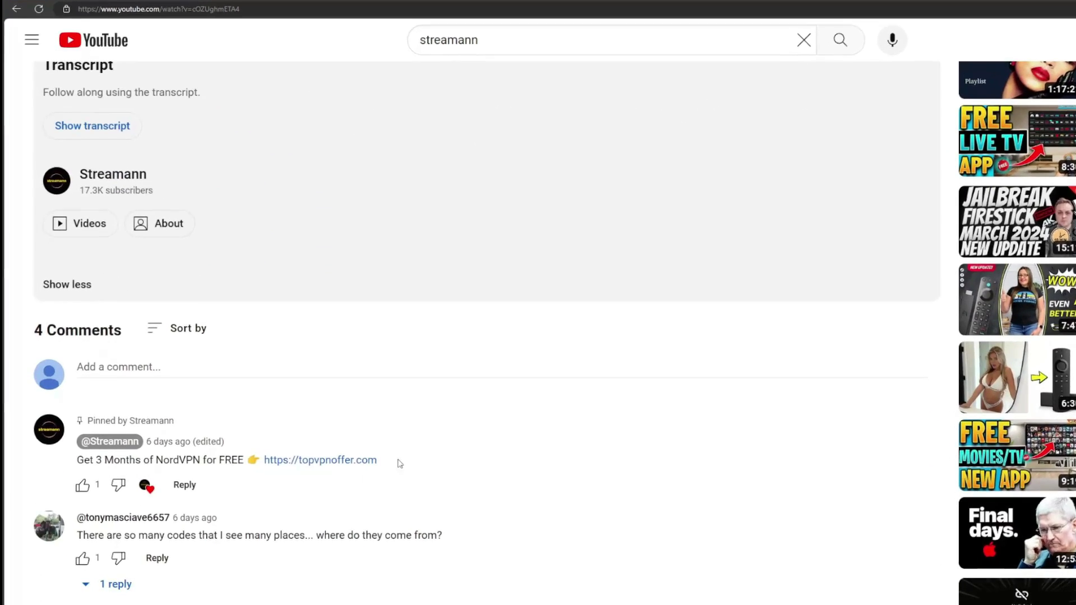
left_click_drag(383, 464, 276, 453)
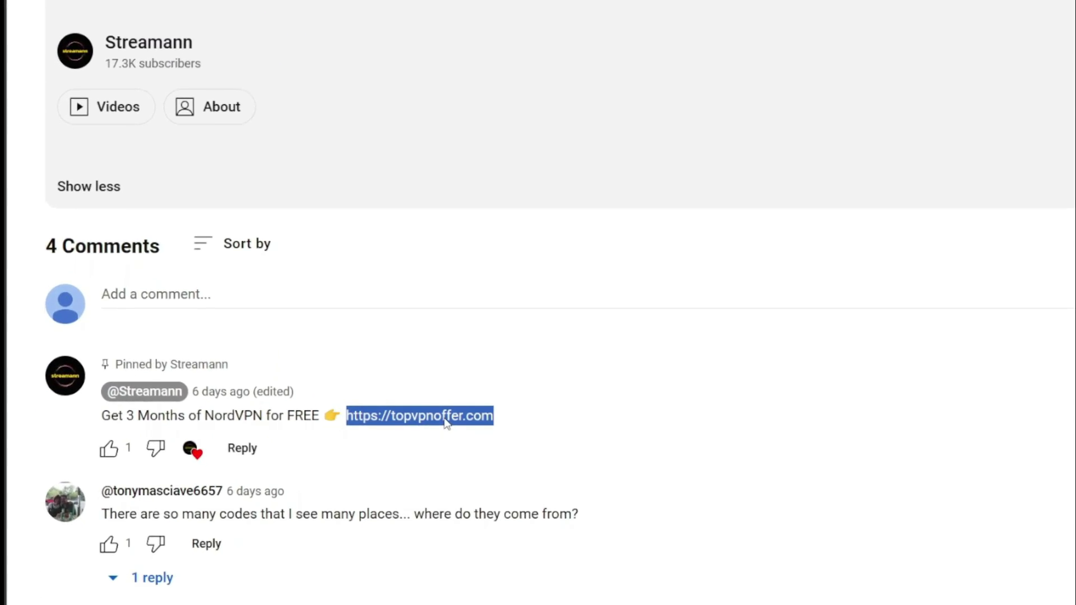
left_click(446, 421)
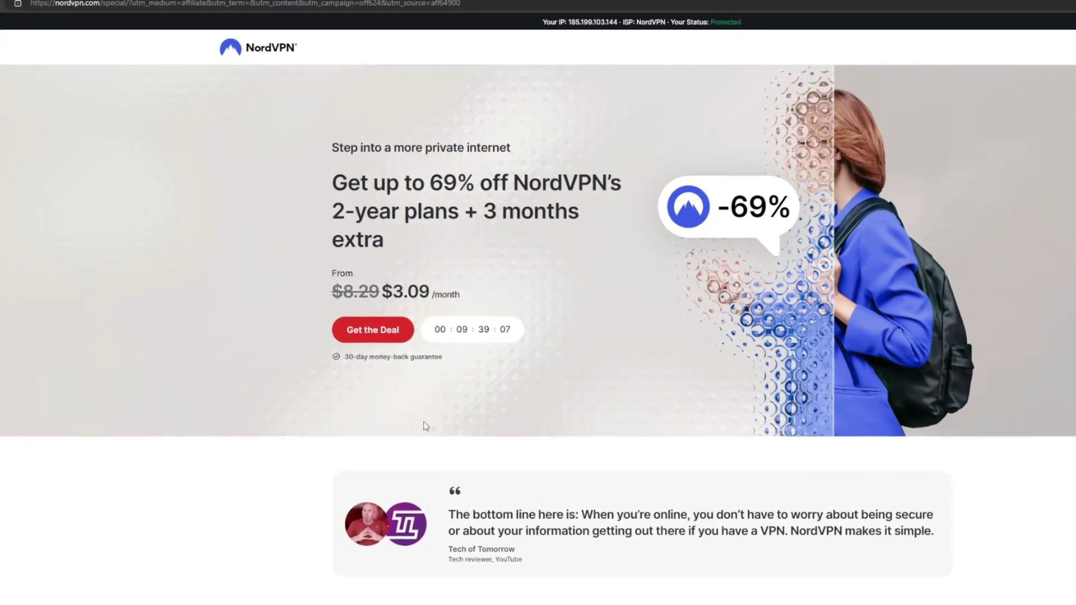
left_click_drag(483, 210, 594, 239)
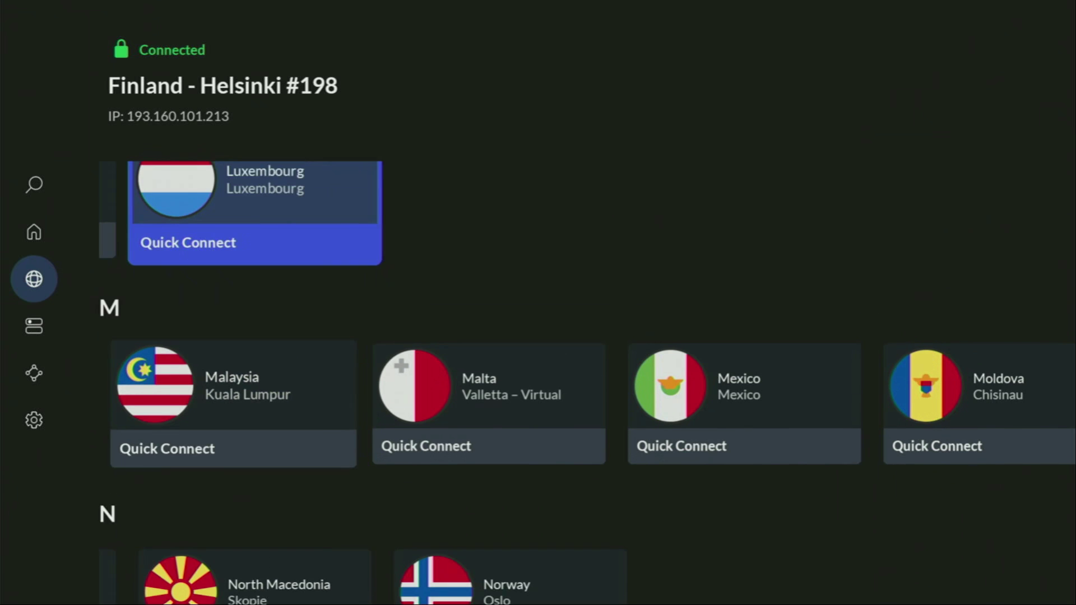
key("Up")
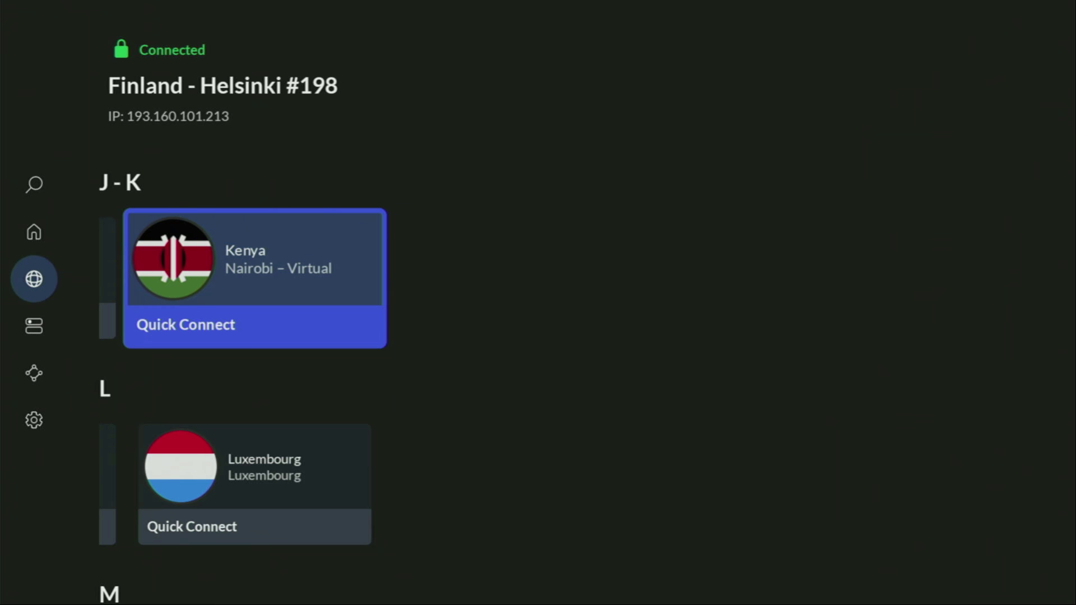
Step: Go Home and launch Downloader from Your Apps & Channels
key("Home")
key("Right")
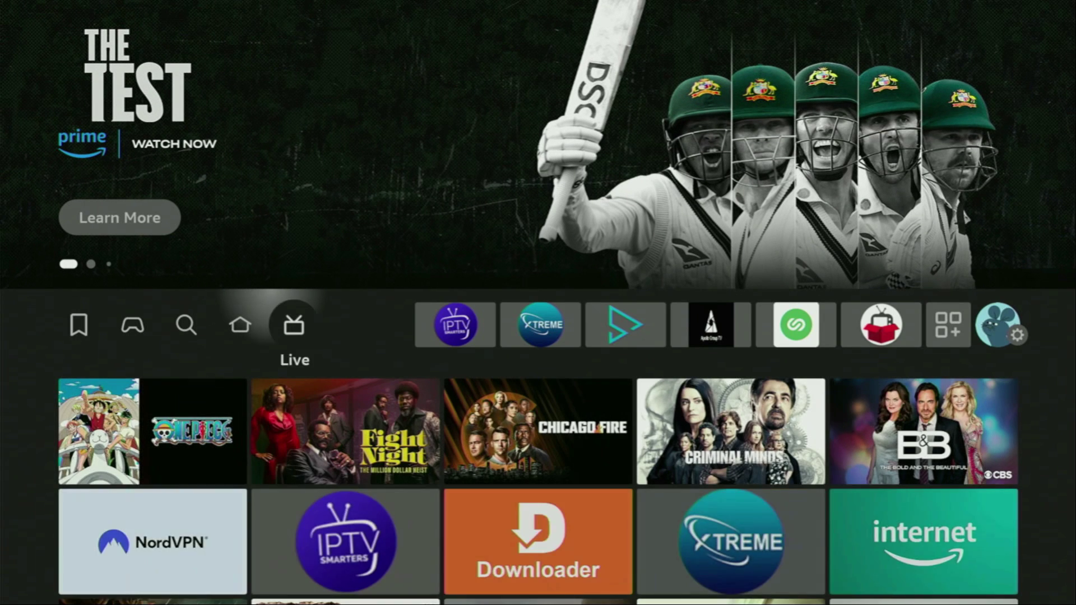
key("Right")
key("Right")
key("Right")
key("Right")
key("Right")
key("Right")
key("Right")
key("Return")
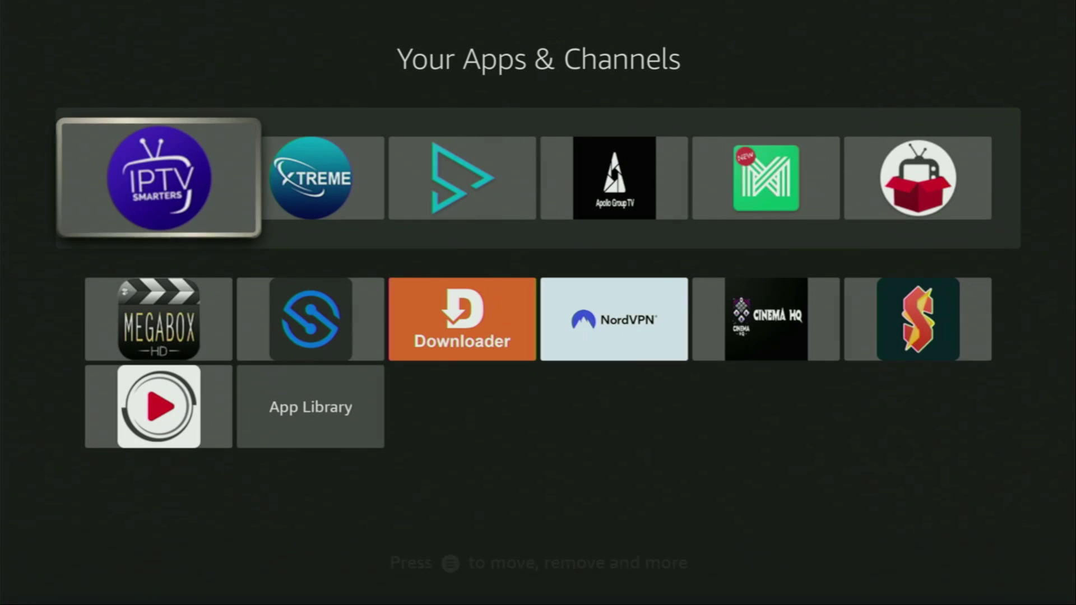
key("Down")
key("Right")
key("Right")
key("Return")
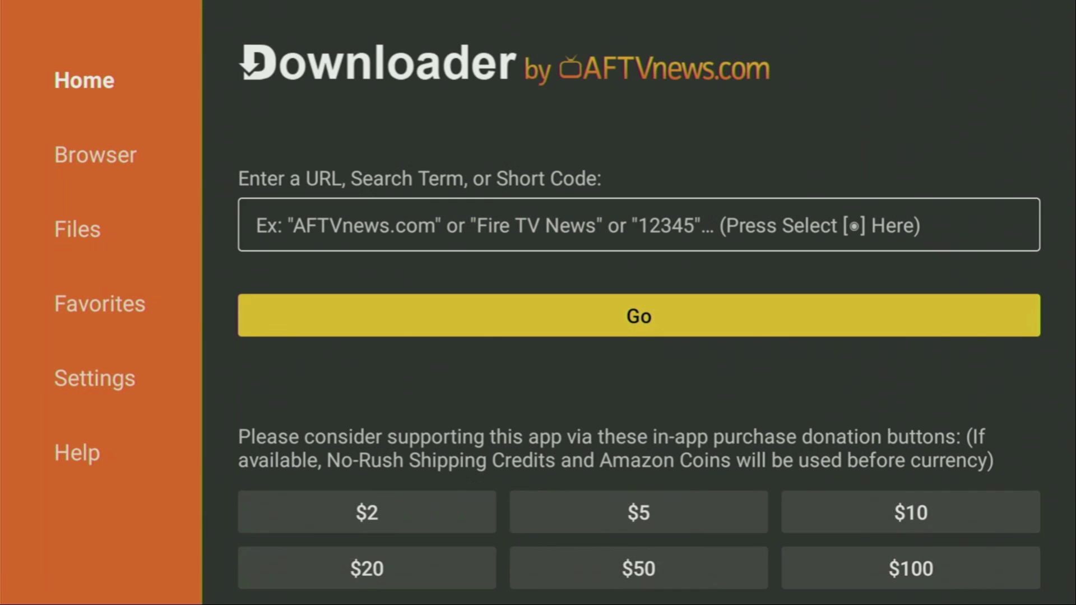
Step: Browse Downloader's sidebar sections, starting from Home
key("Left")
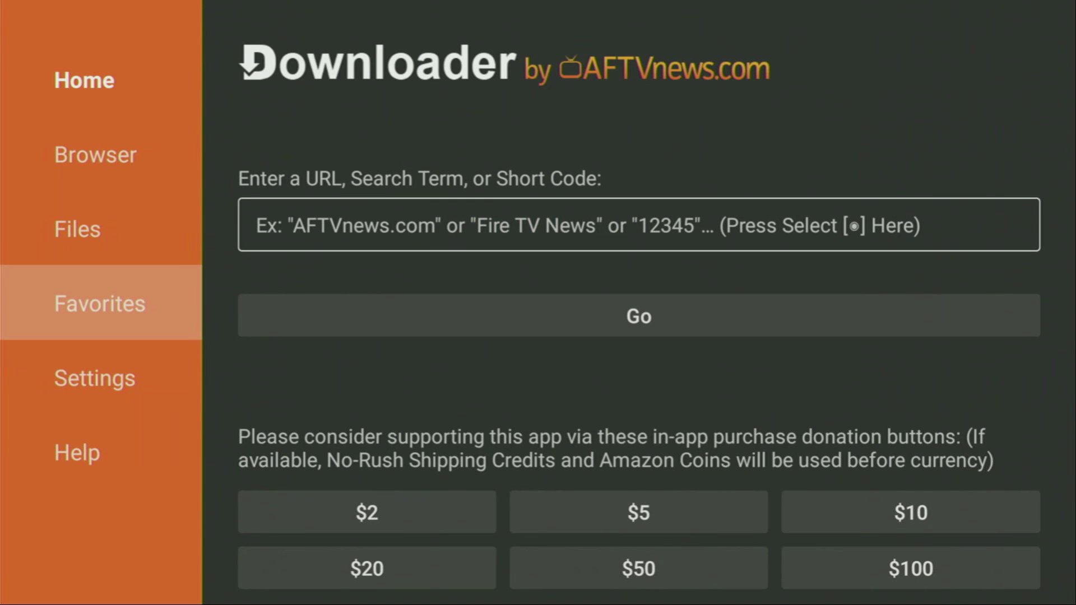
key("Up")
key("Up")
key("Up")
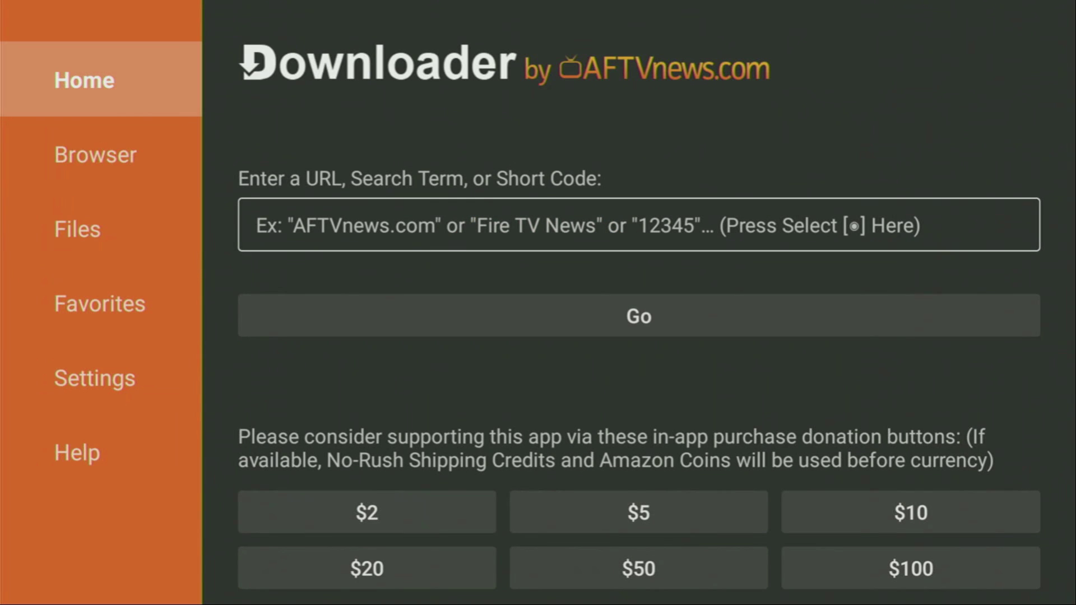
key("Down")
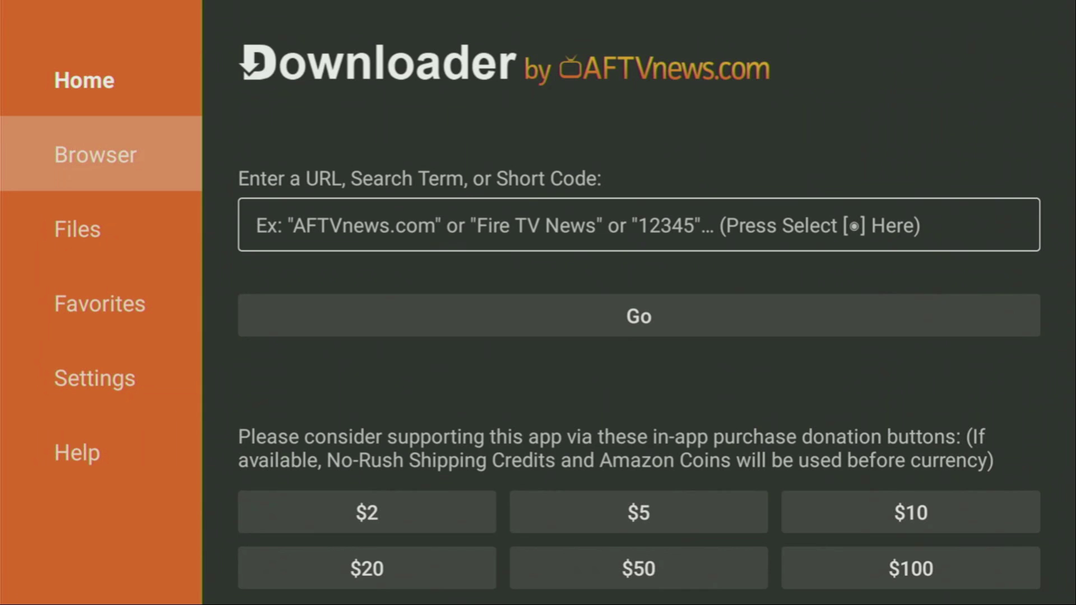
Step: Enter the short code 504969 into Downloader's URL field with the on-screen keyboard, ready to submit
key("Right")
key("Return")
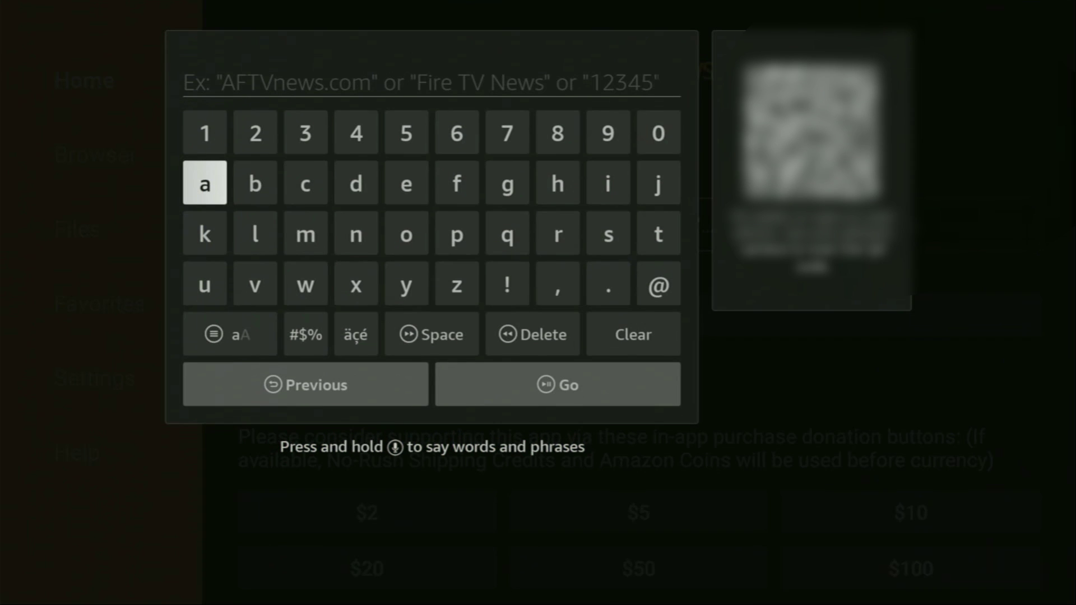
key("Up")
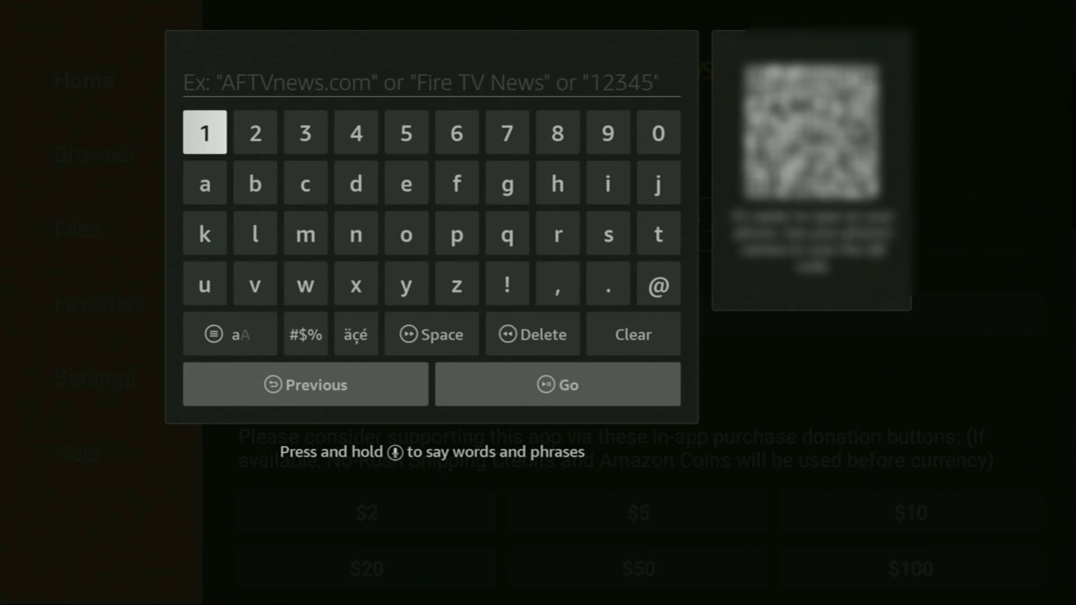
key("Right")
key("Right")
key("Right")
key("Right")
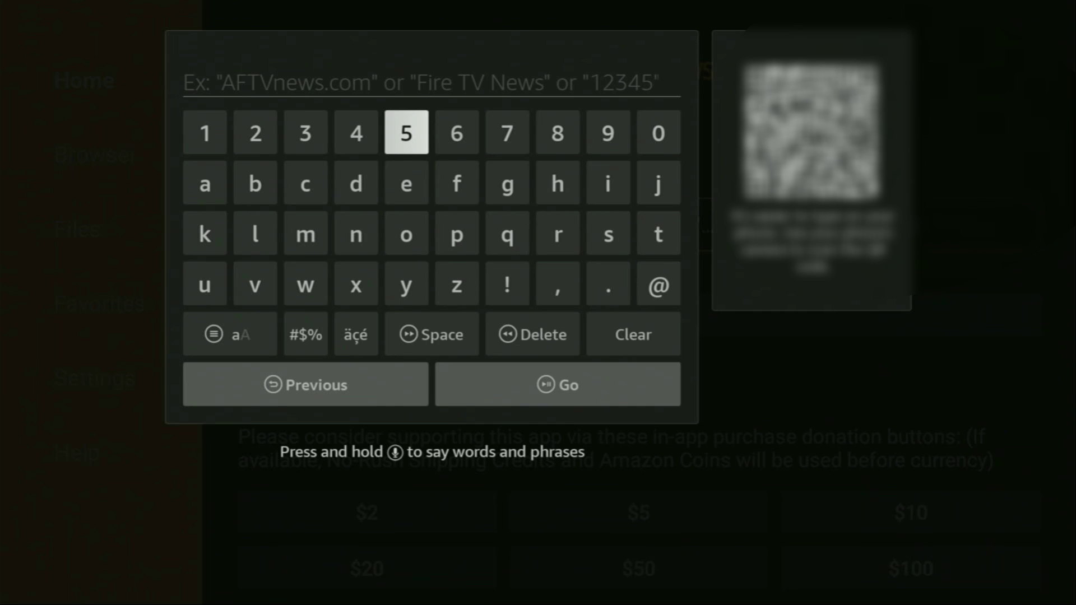
key("Return")
key("Right")
key("Right")
key("Right")
key("Right")
key("Right")
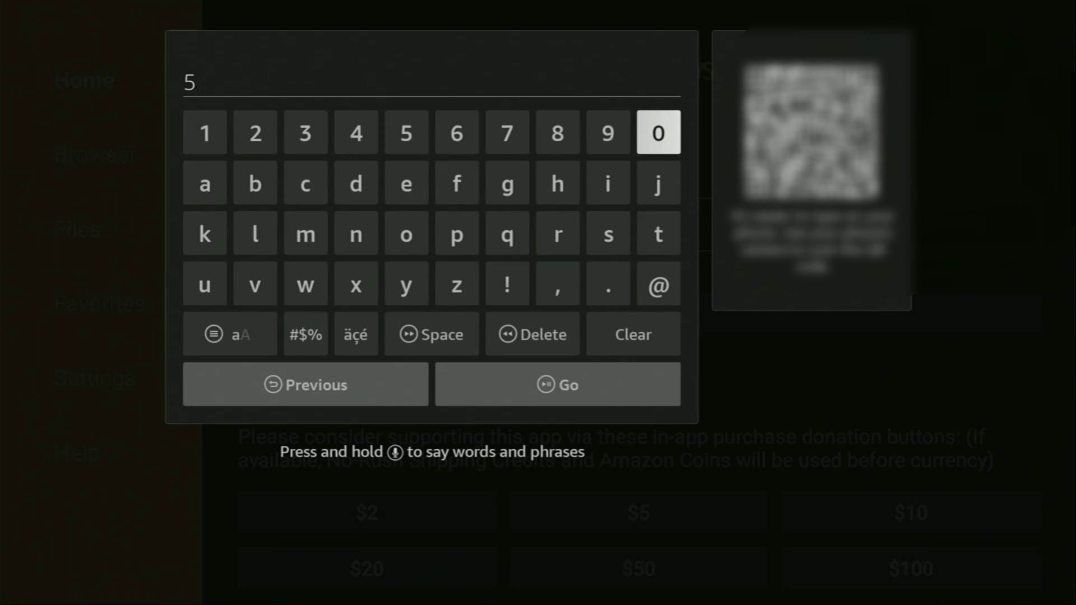
key("Return")
key("Left")
key("Left")
key("Left")
key("Left")
key("Left")
key("Left")
key("Return")
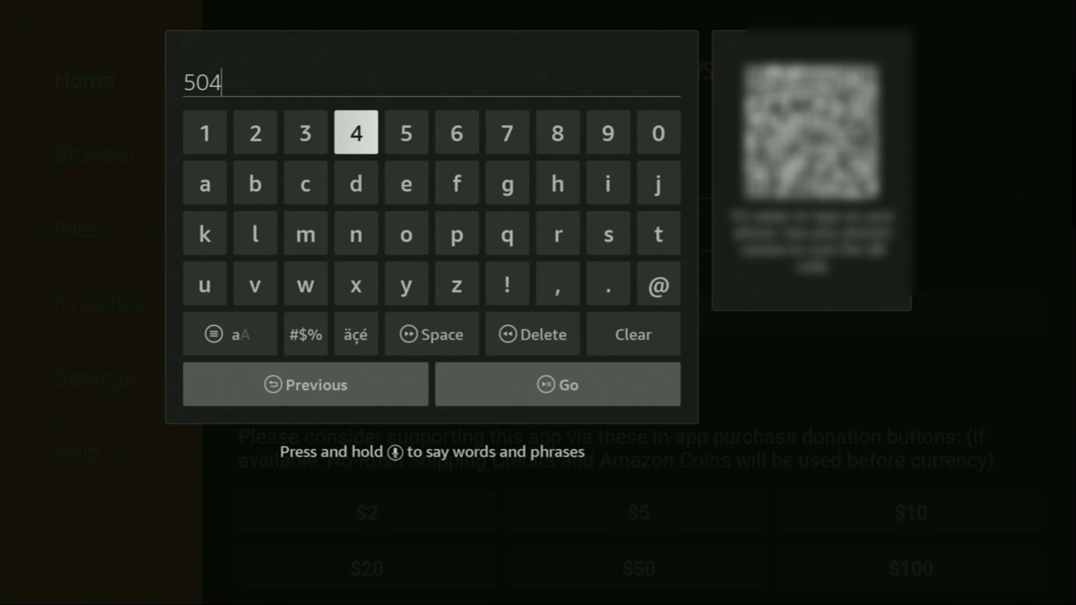
key("Right")
key("Right")
key("Right")
key("Right")
key("Right")
key("Return")
key("Left")
key("Left")
key("Left")
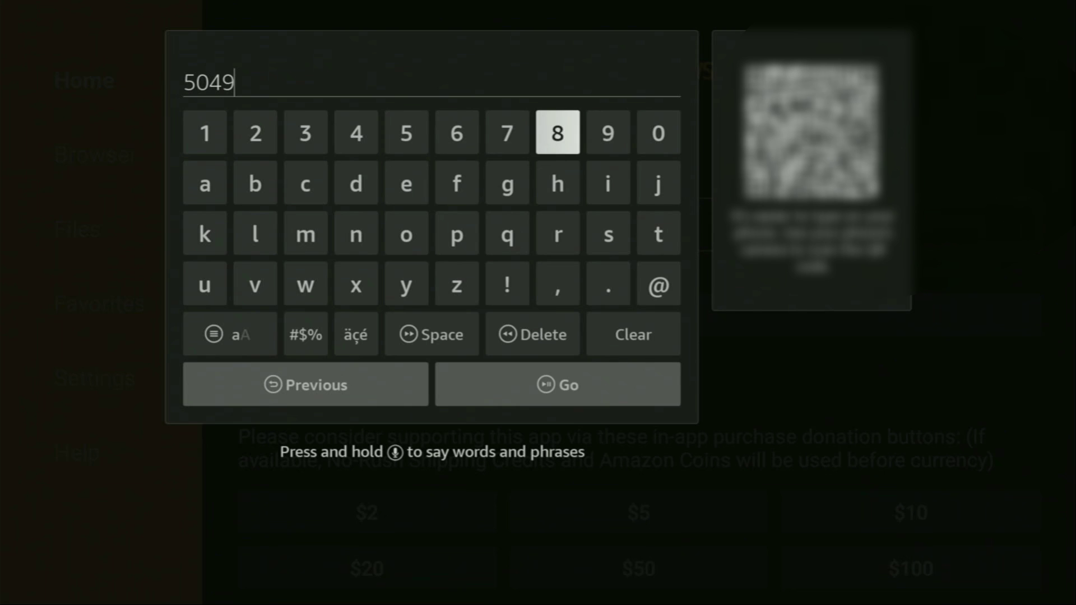
key("Return")
key("Right")
key("Right")
key("Right")
key("Return")
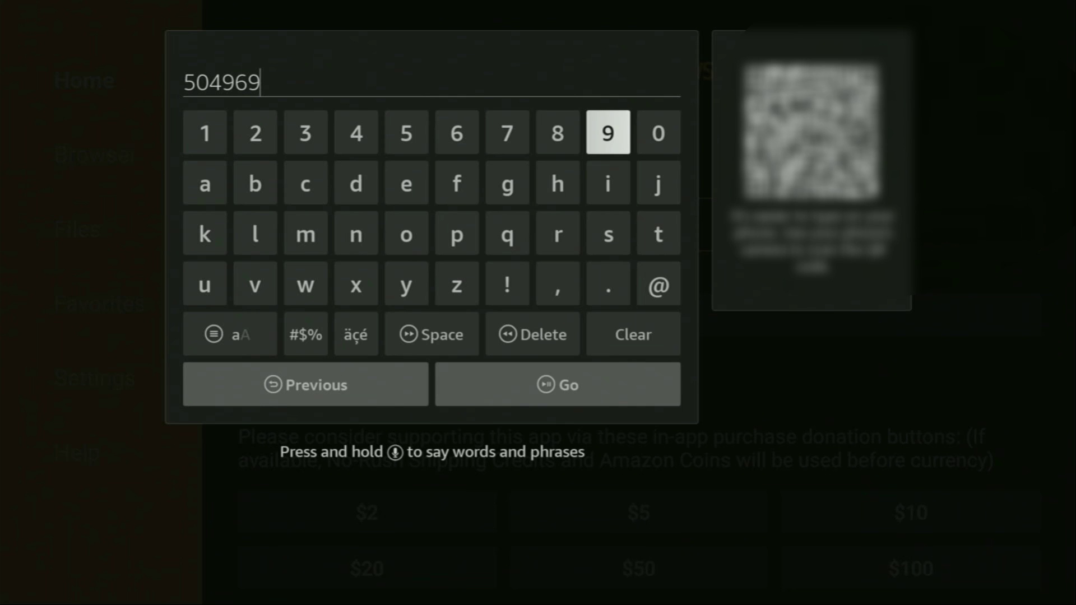
key("Down")
key("Down")
key("Down")
key("Down")
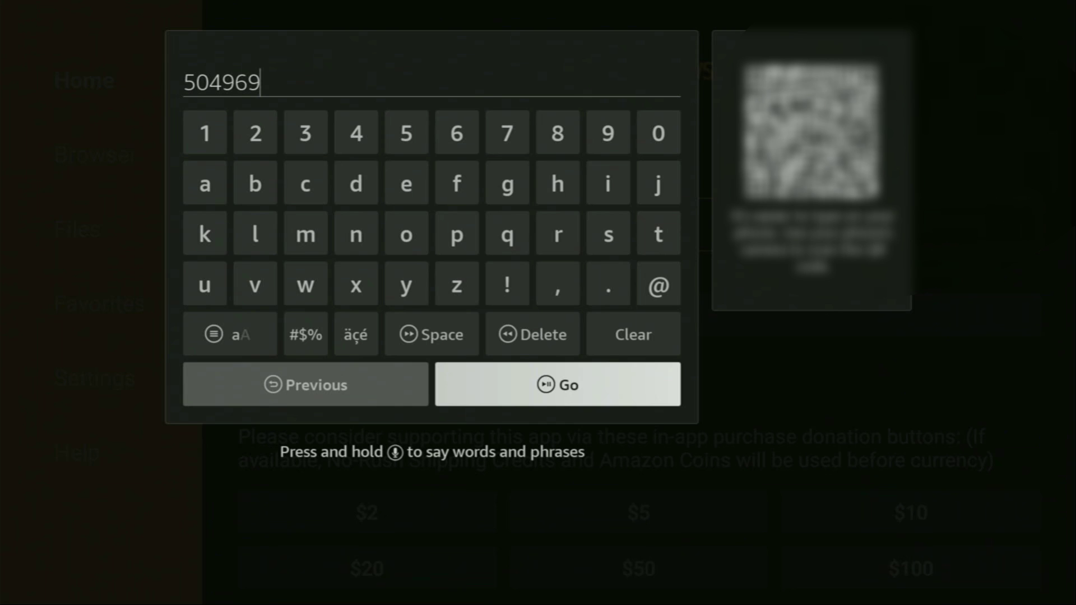
Step: Submit code 504969, let the 116.5 MB Krooz Tv APK download, and install it
key("Return")
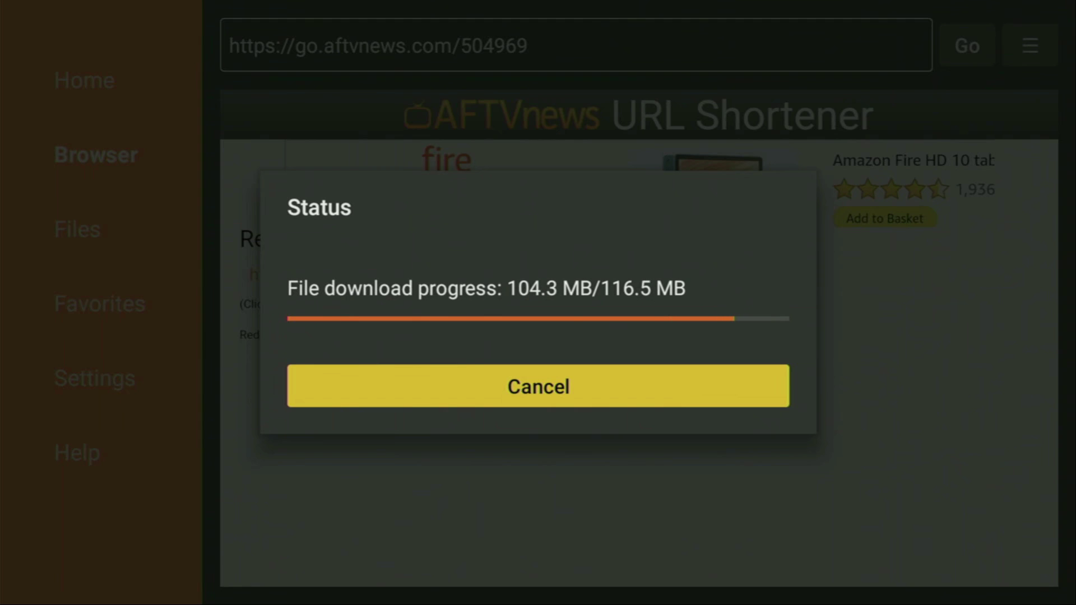
key("Right")
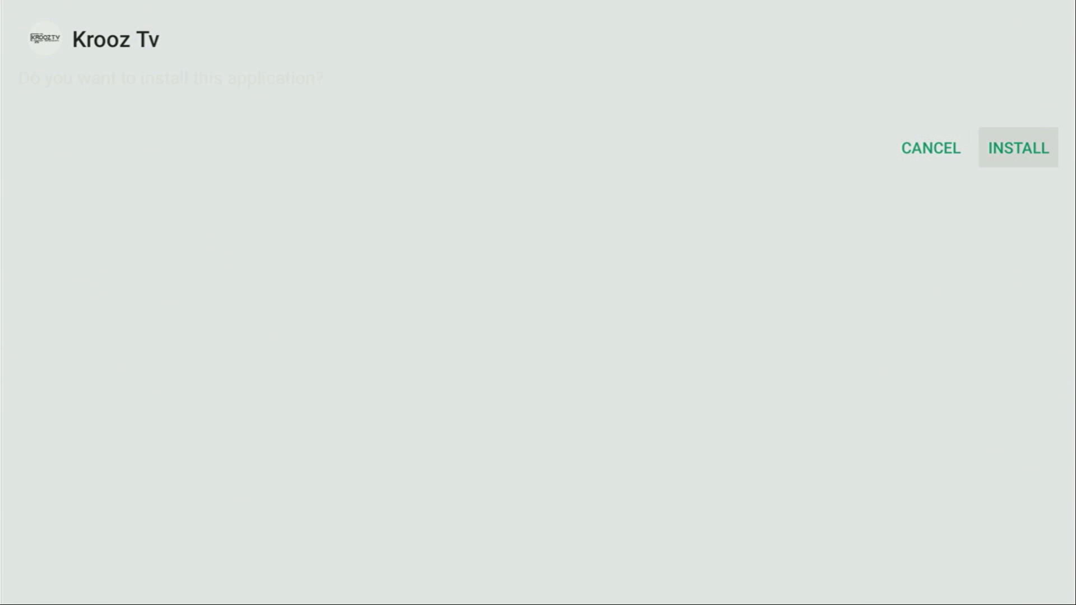
key("Return")
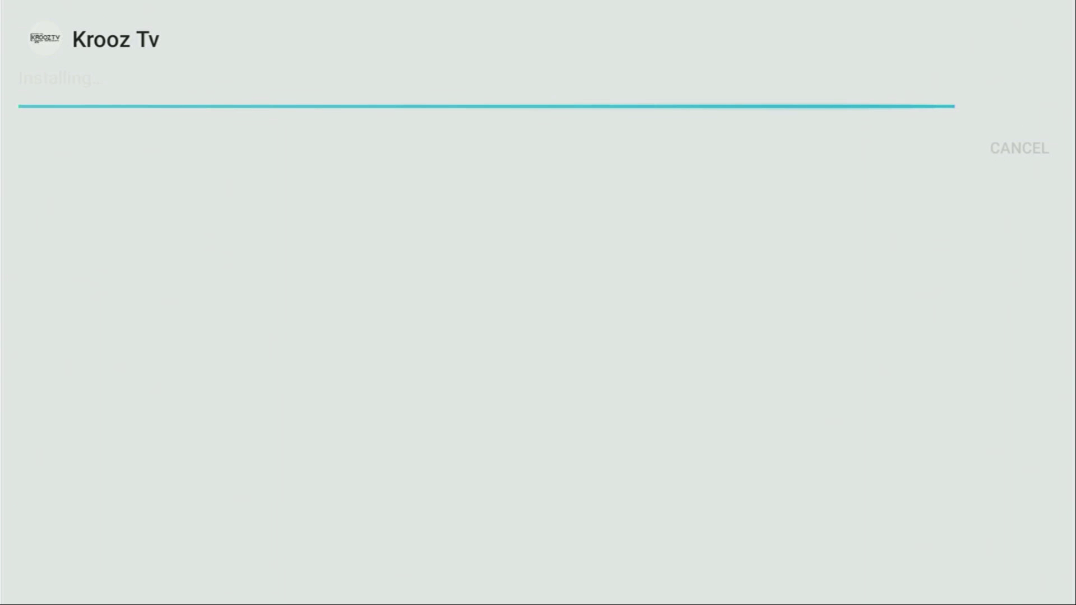
key("Left")
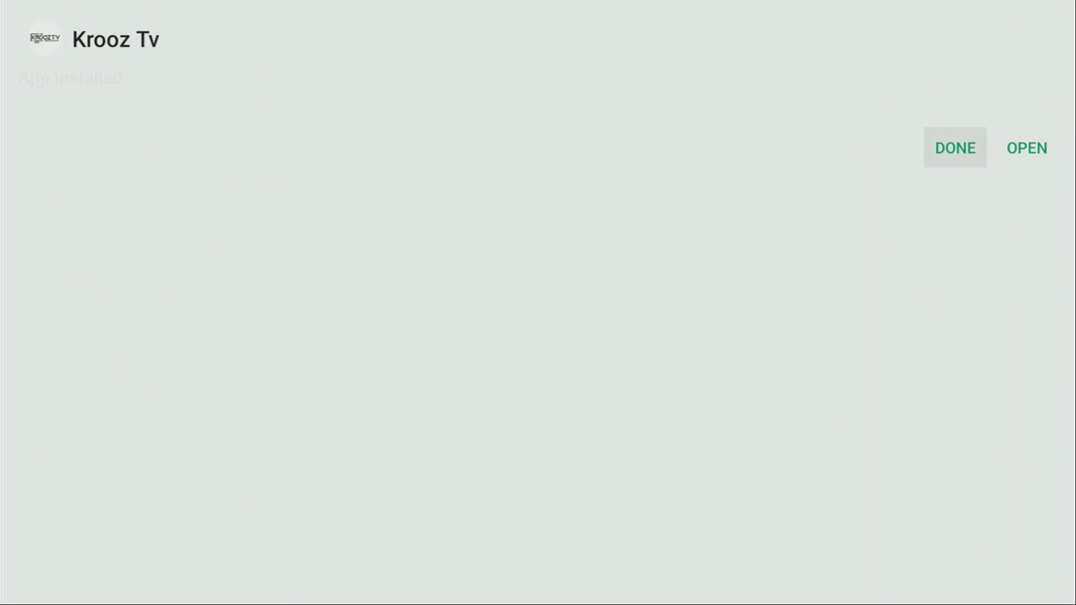
Step: Finish the installer and delete the downloaded Krooz Tv APK file in Downloader
key("Return")
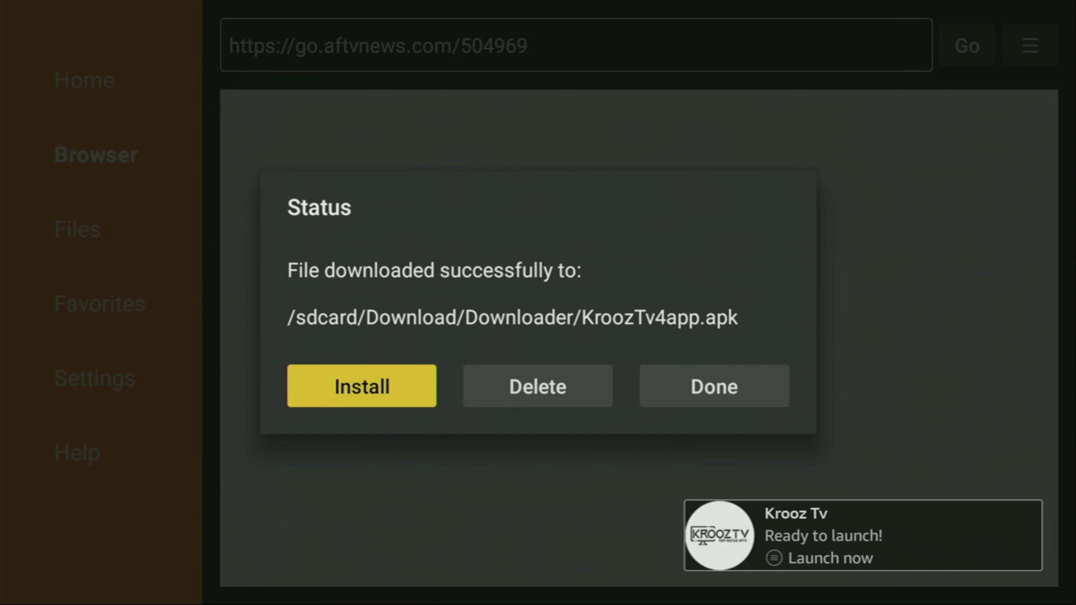
key("Right")
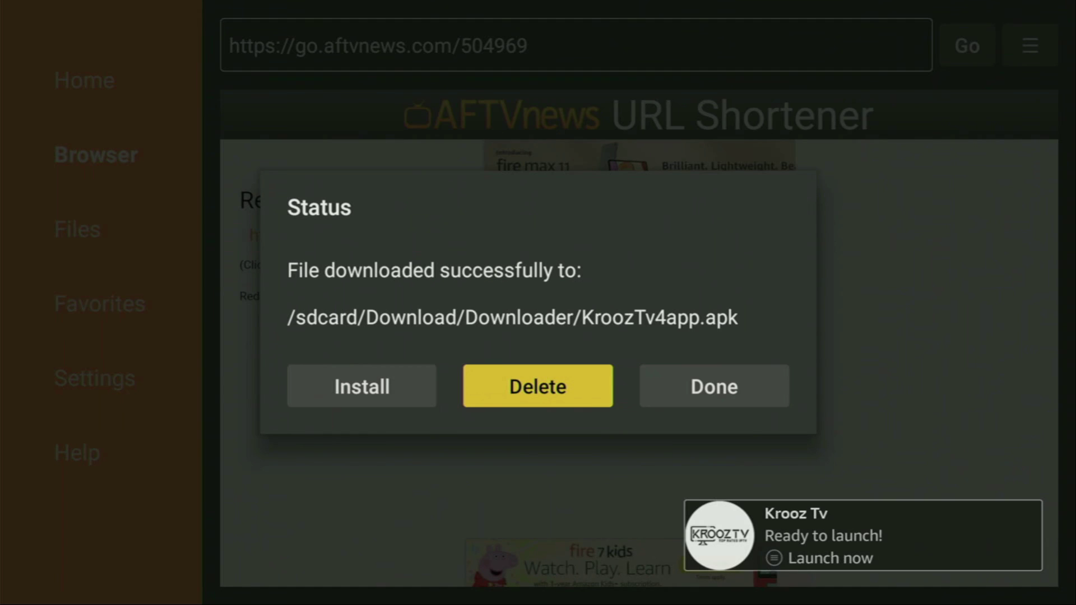
key("Return")
key("Left")
key("Return")
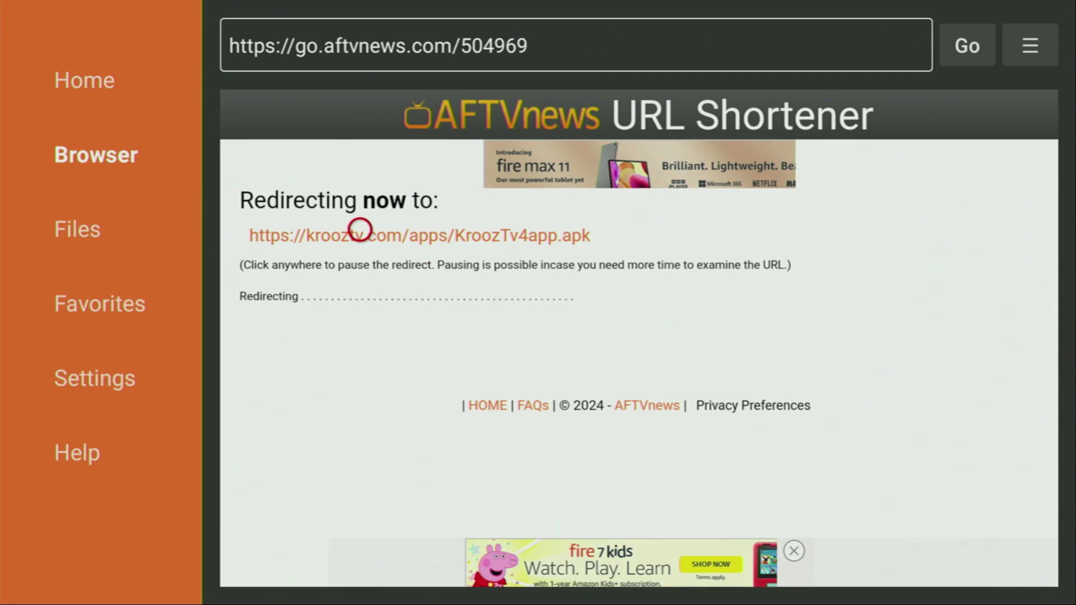
Step: Go to the Fire TV home screen and open Your Apps & Channels
key("Home")
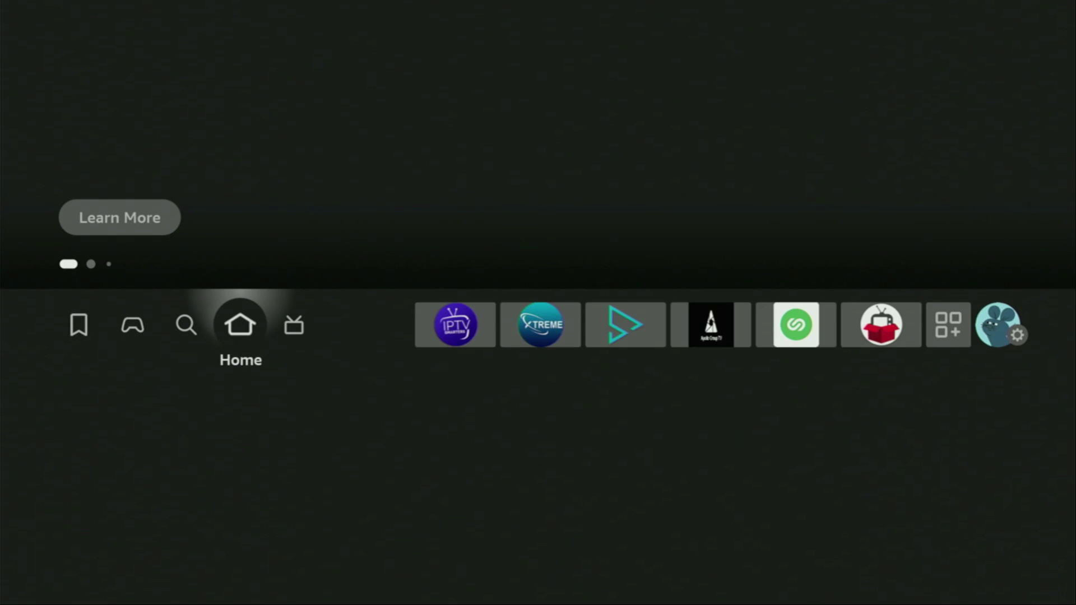
key("Right")
key("Right")
key("Right")
key("Right")
key("Right")
key("Right")
key("Right")
key("Right")
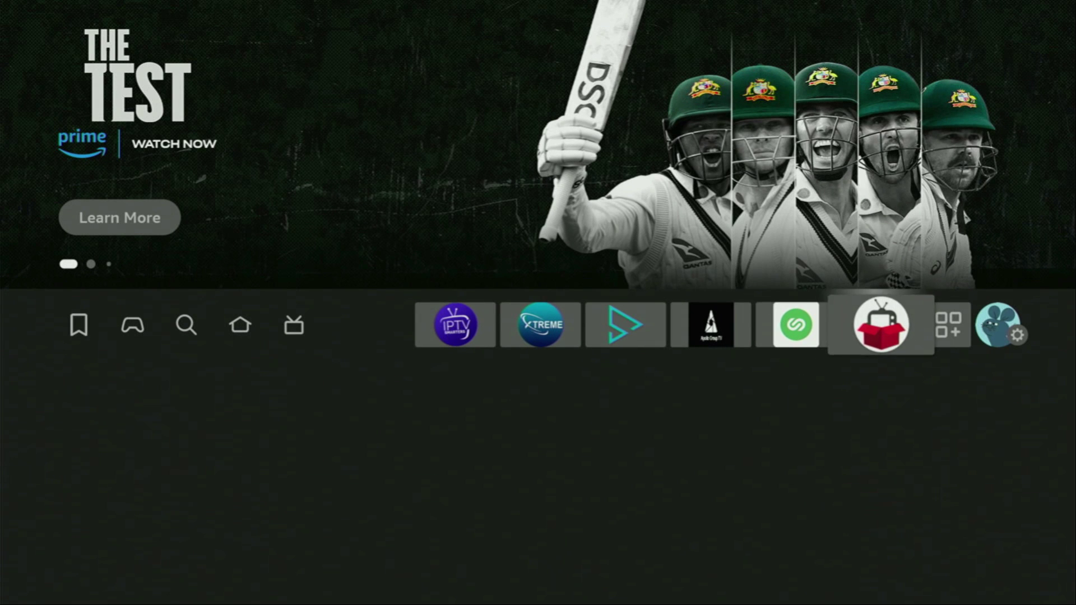
key("Return")
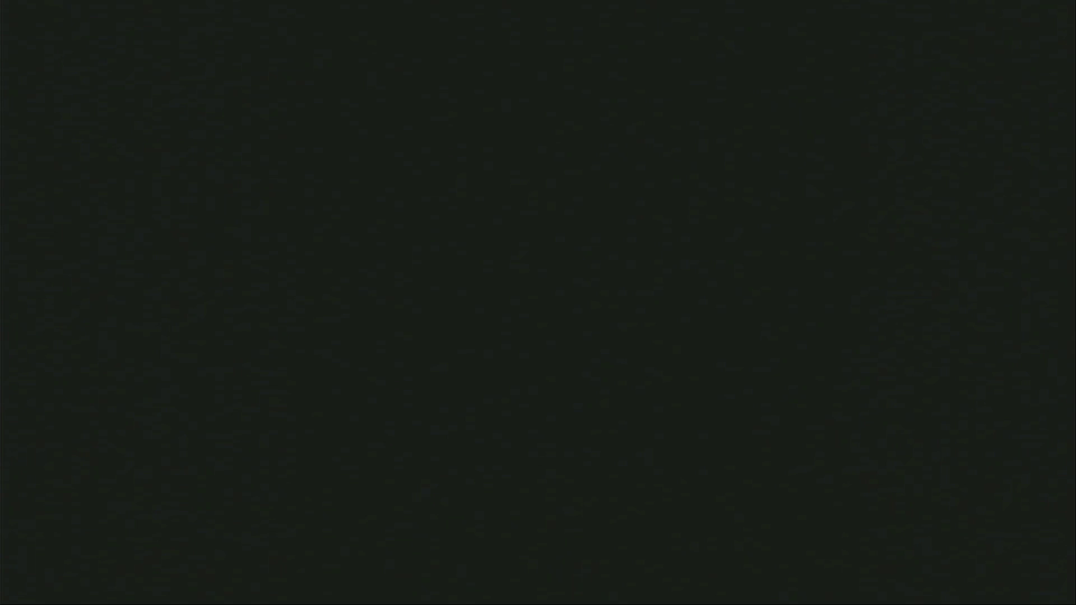
key("Down")
key("Down")
Step: Use KroozTV's Menu option Move to front to make it first, then highlight NordVPN
key("Right")
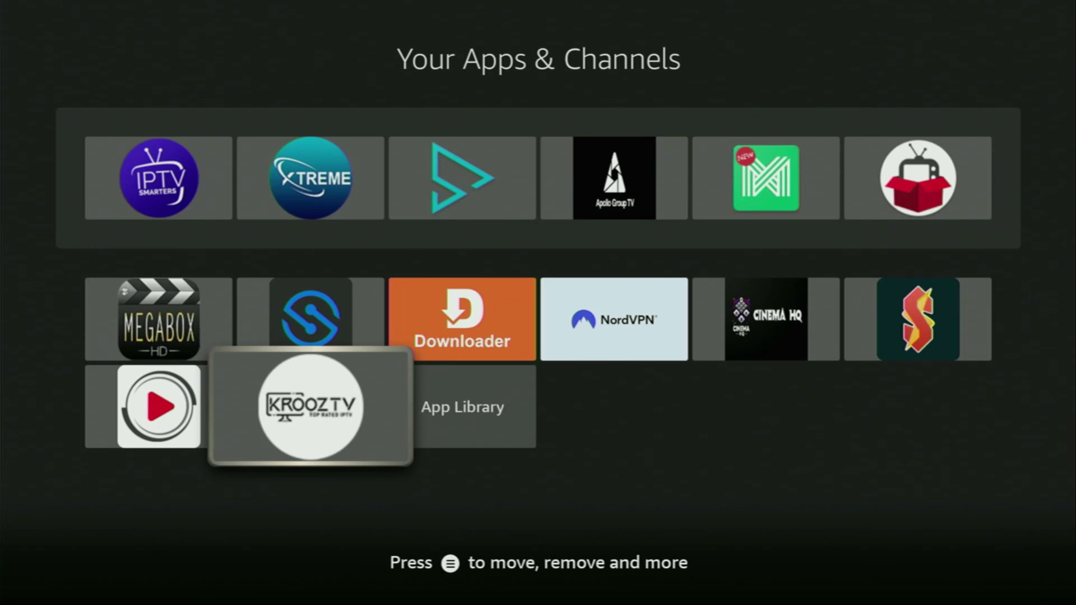
key("Menu")
key("Down")
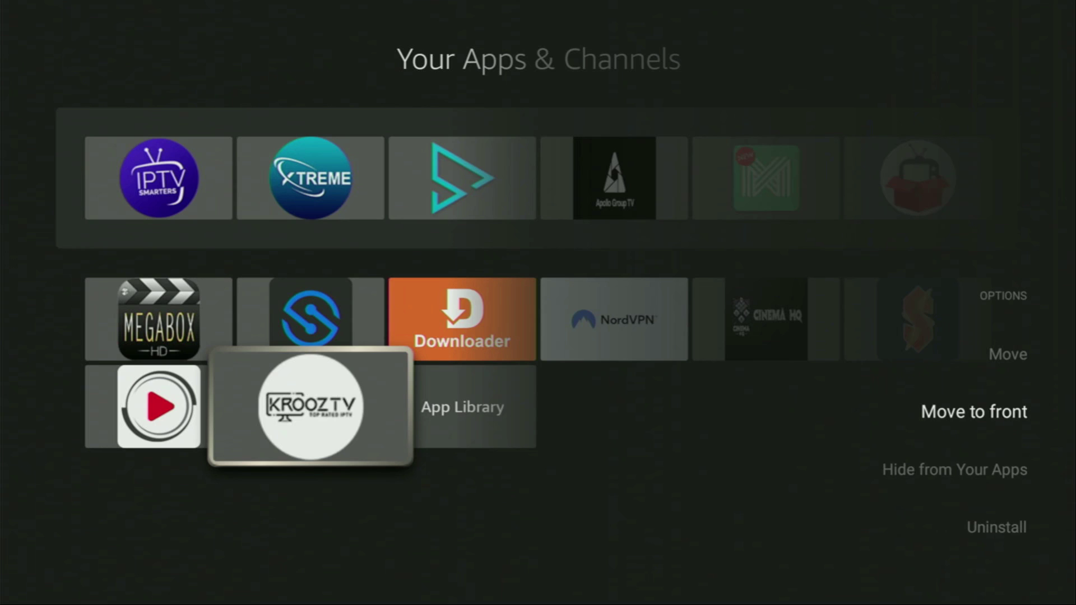
key("Return")
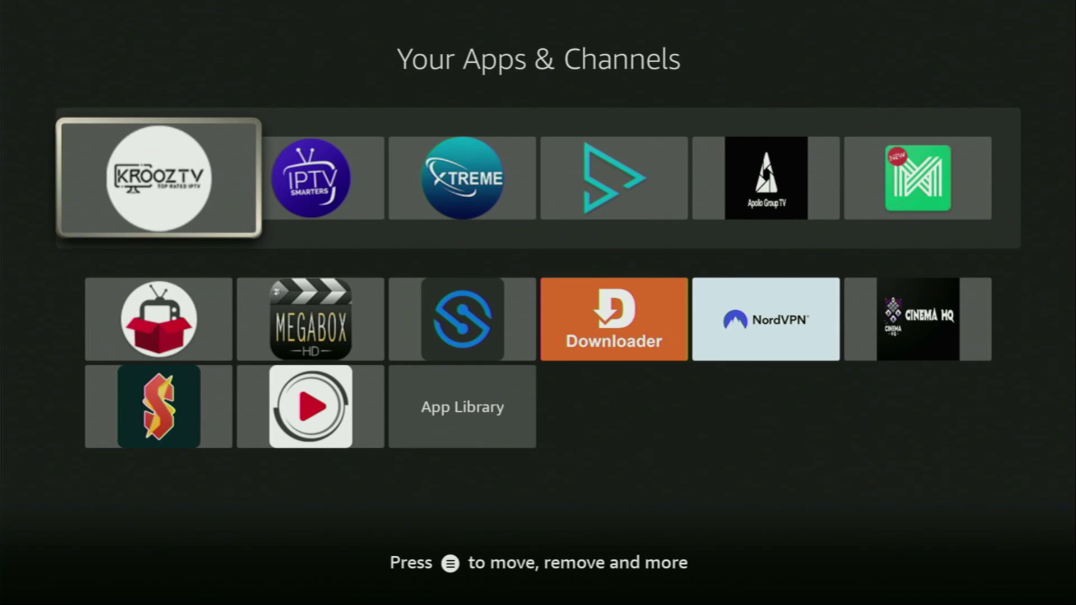
key("Down")
key("Right")
key("Right")
key("Right")
key("Right")
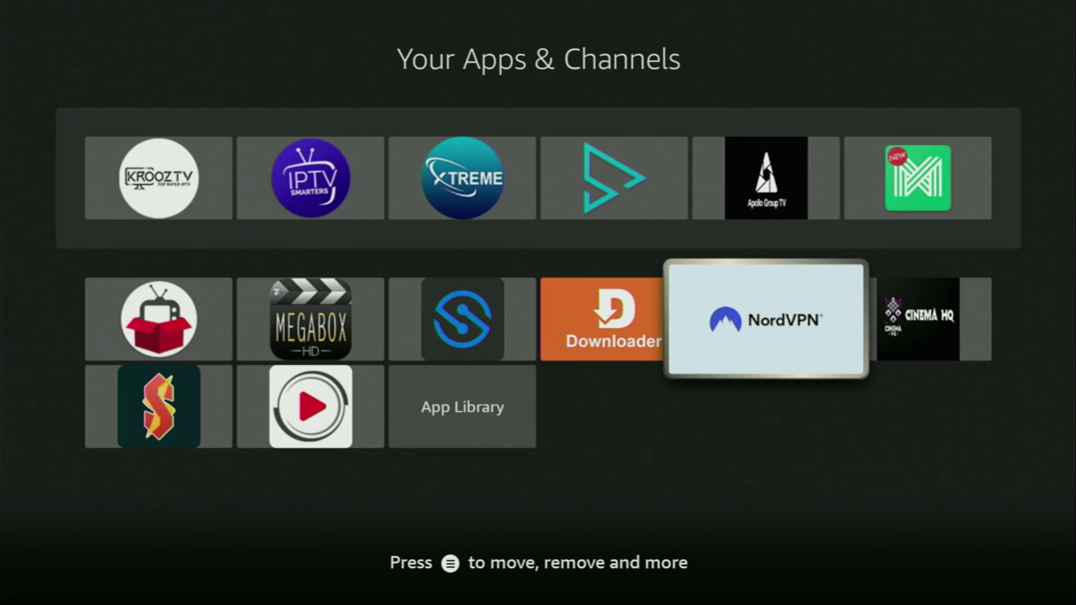